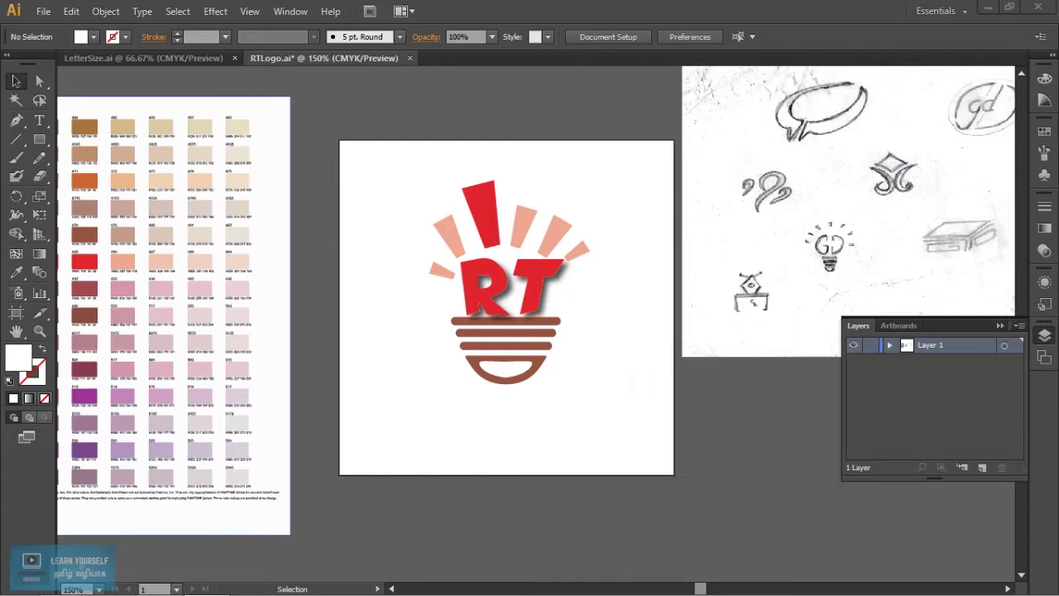
# Inspect the RTLogo artboard with the Artboard tool, then return to the Selection tool zoomed in
pyautogui.click(16, 312)
pyautogui.hotkey('ctrl', '-')
pyautogui.hotkey('ctrl', '-')
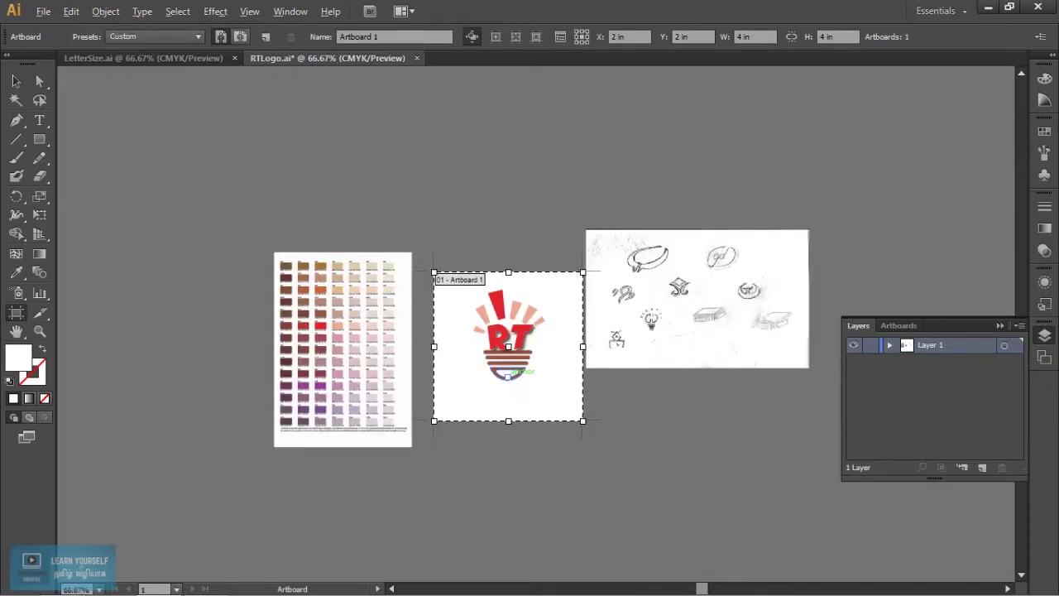
pyautogui.hotkey('ctrl', '+')
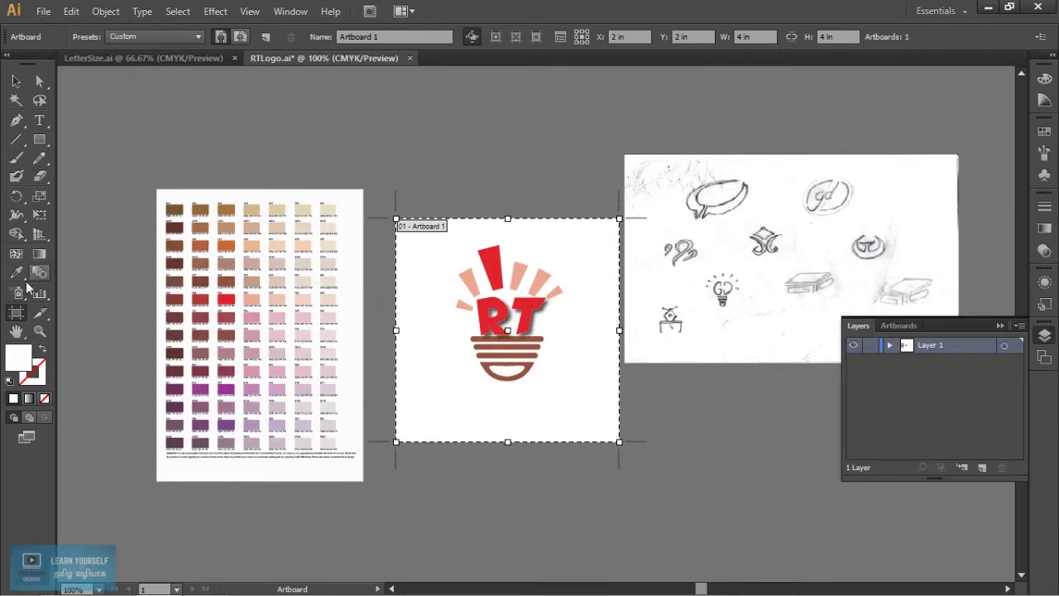
pyautogui.click(10, 93)
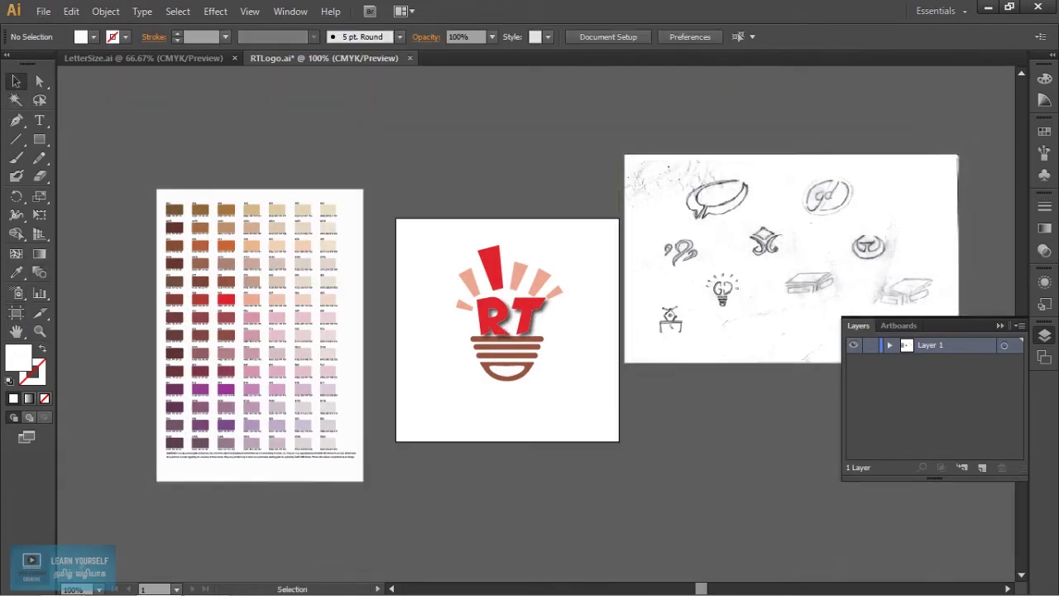
pyautogui.scroll(1, 660, 364)
pyautogui.scroll(1, 660, 364)
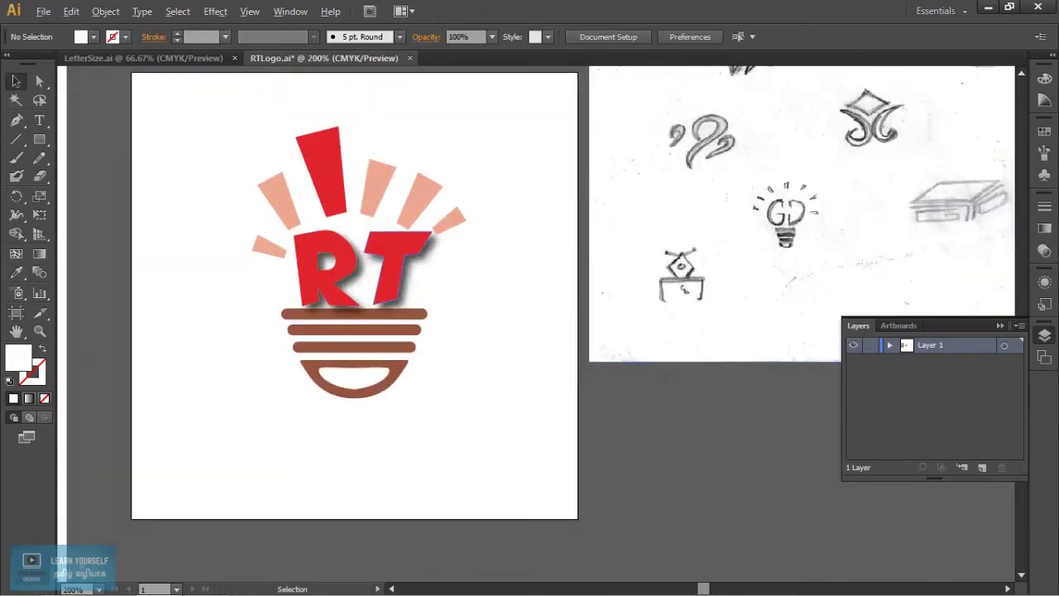
# Expand Layer 1 to list its groups, paths and clip group, then bring up Save As
pyautogui.click(890, 345)
pyautogui.scroll(-2, 949, 422)
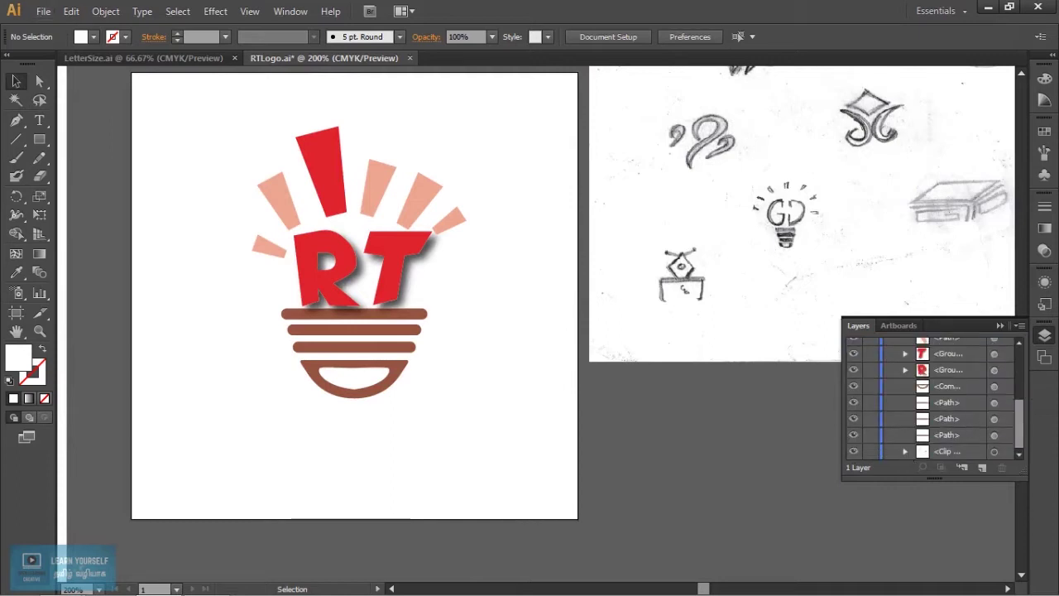
pyautogui.click(43, 11)
pyautogui.click(103, 154)
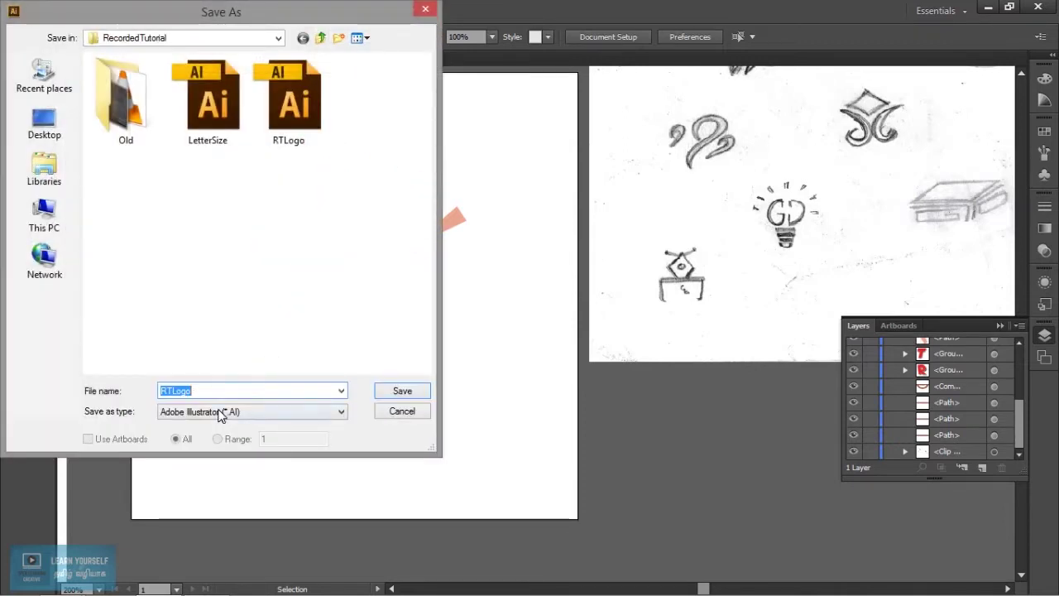
pyautogui.click(221, 416)
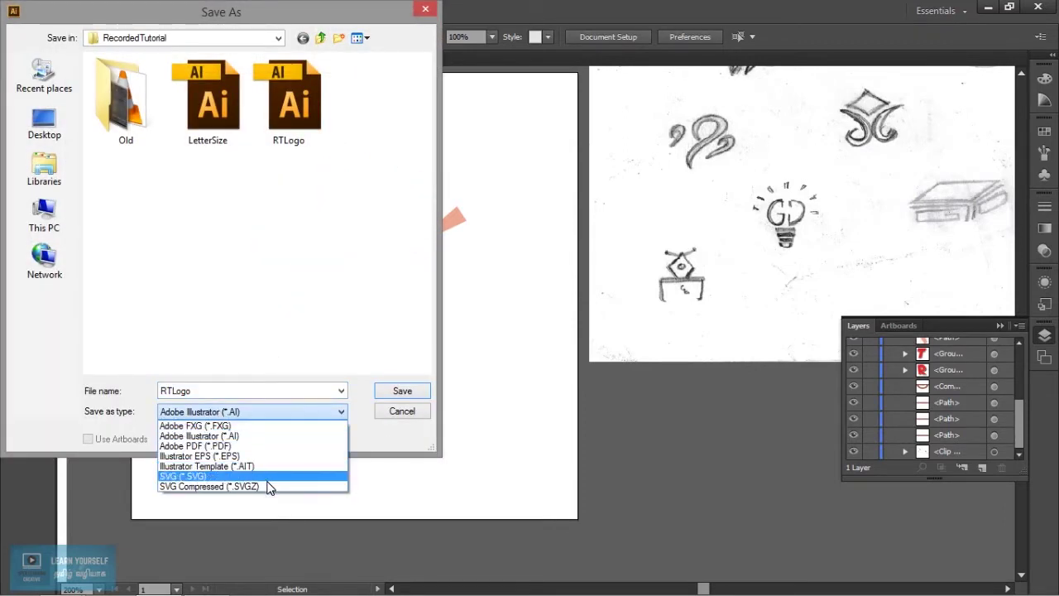
pyautogui.click(403, 420)
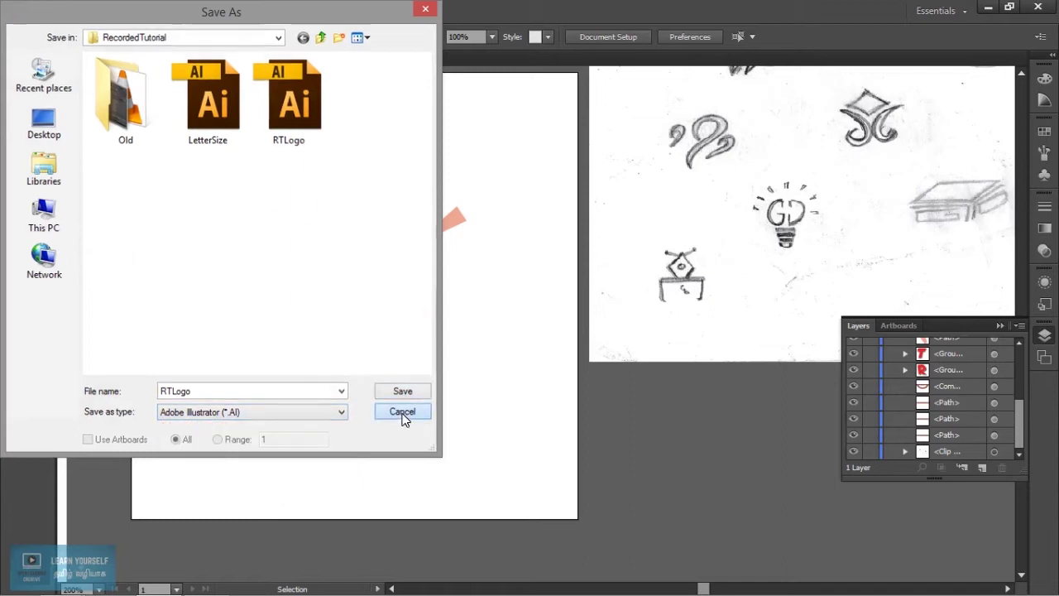
pyautogui.click(43, 10)
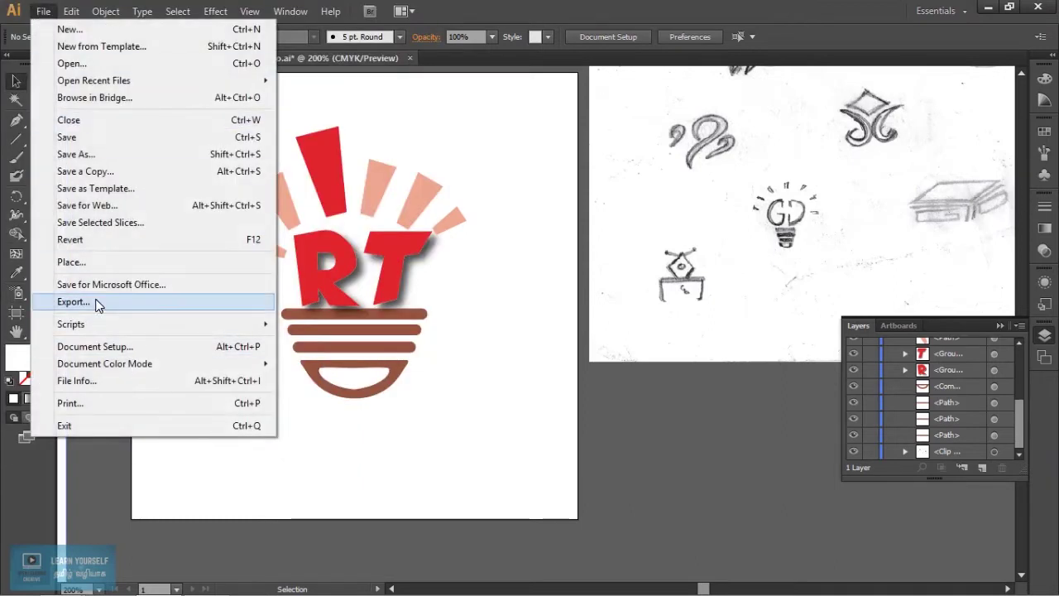
# Export the logo as a PNG using artboard boundaries
pyautogui.click(97, 303)
pyautogui.click(252, 411)
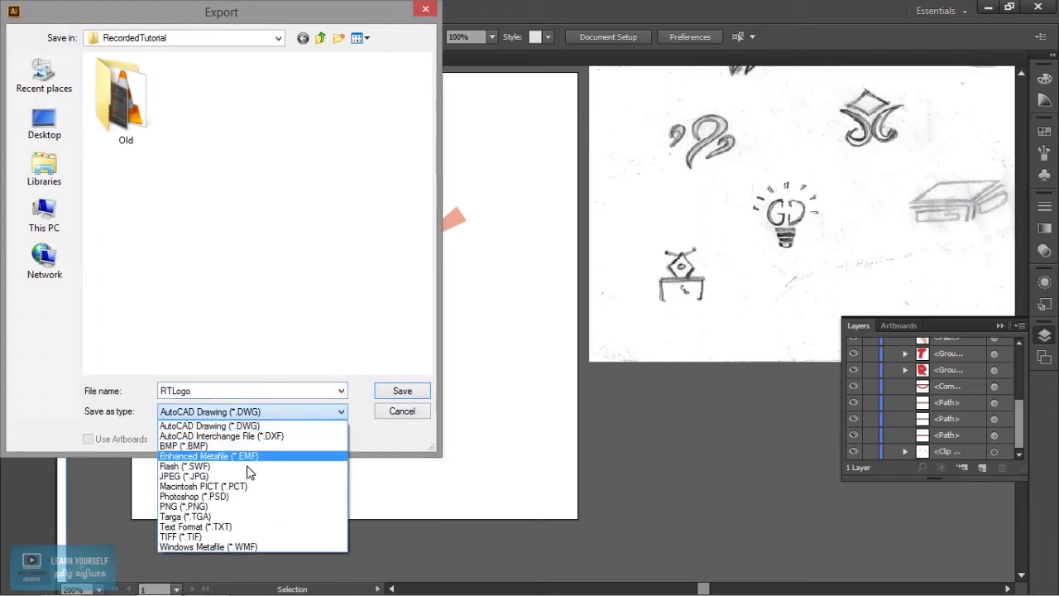
pyautogui.click(248, 506)
pyautogui.click(116, 441)
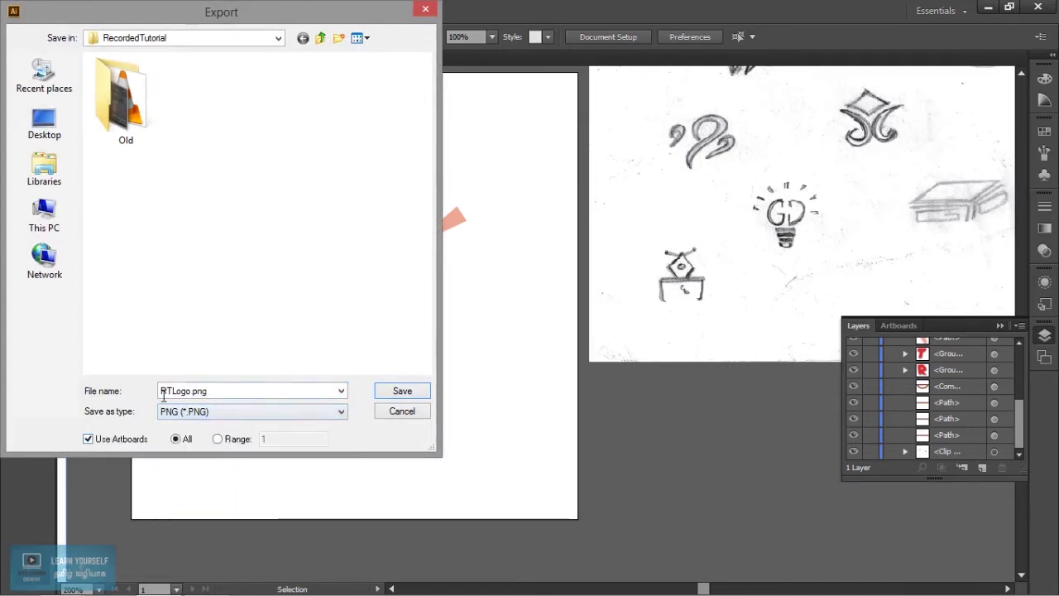
pyautogui.click(419, 391)
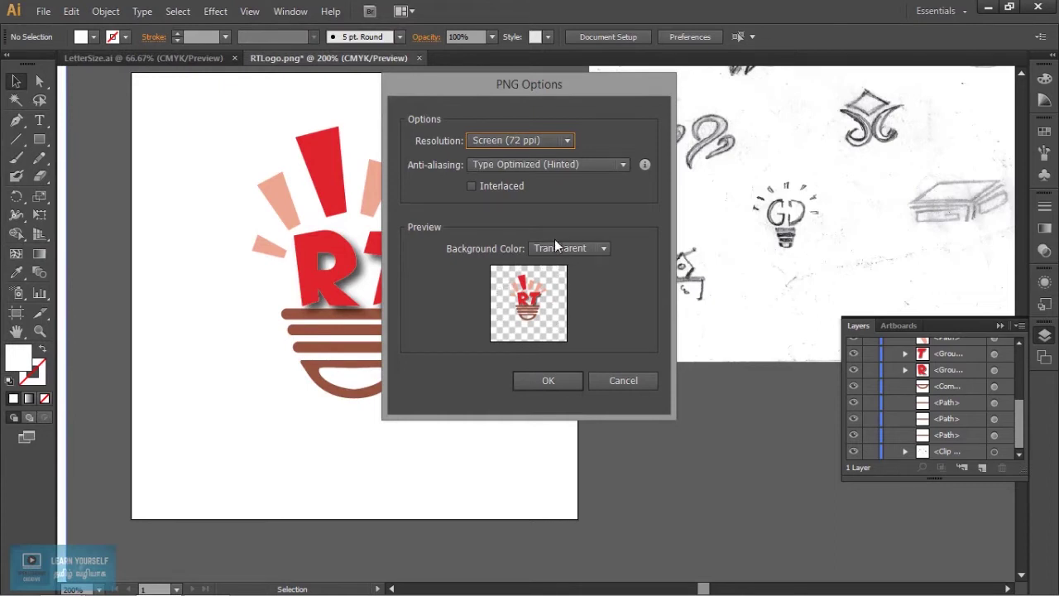
# Set PNG Options to Medium (150 ppi) with a transparent background and confirm
pyautogui.click(535, 142)
pyautogui.click(527, 191)
pyautogui.click(546, 141)
pyautogui.click(538, 178)
pyautogui.click(581, 248)
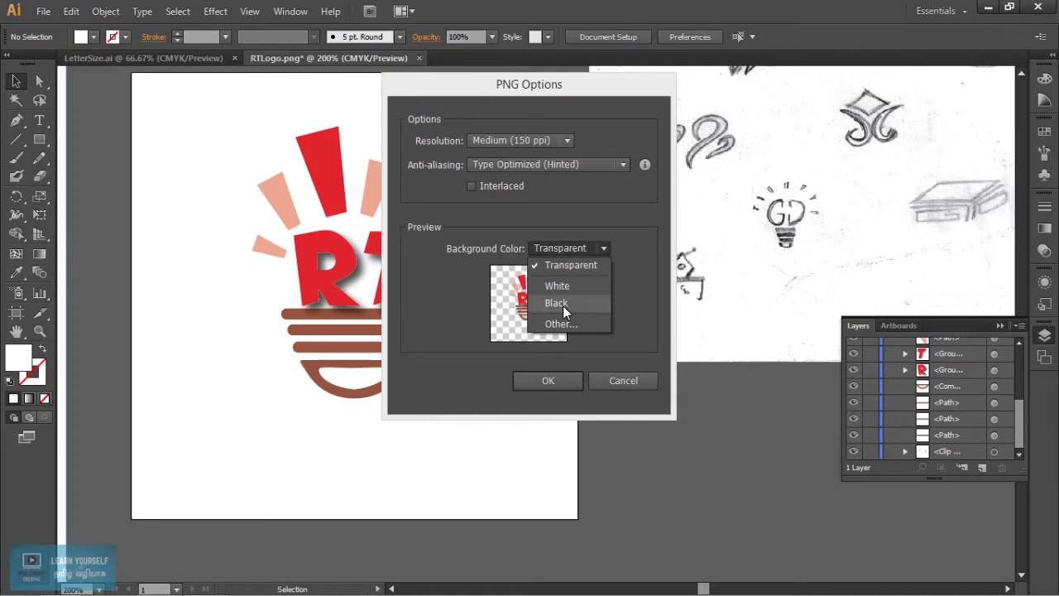
pyautogui.click(612, 278)
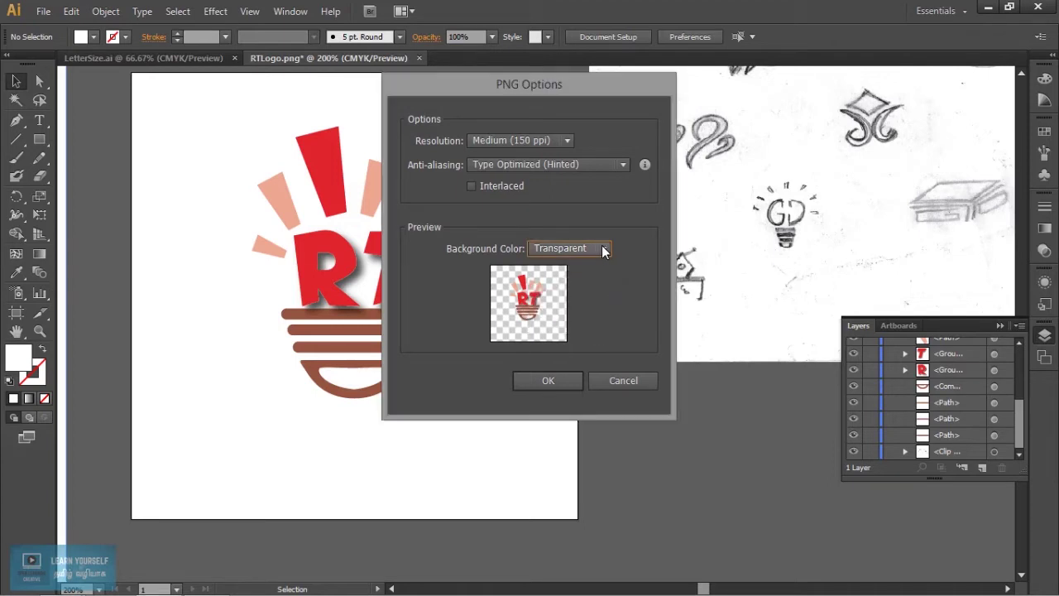
pyautogui.click(553, 380)
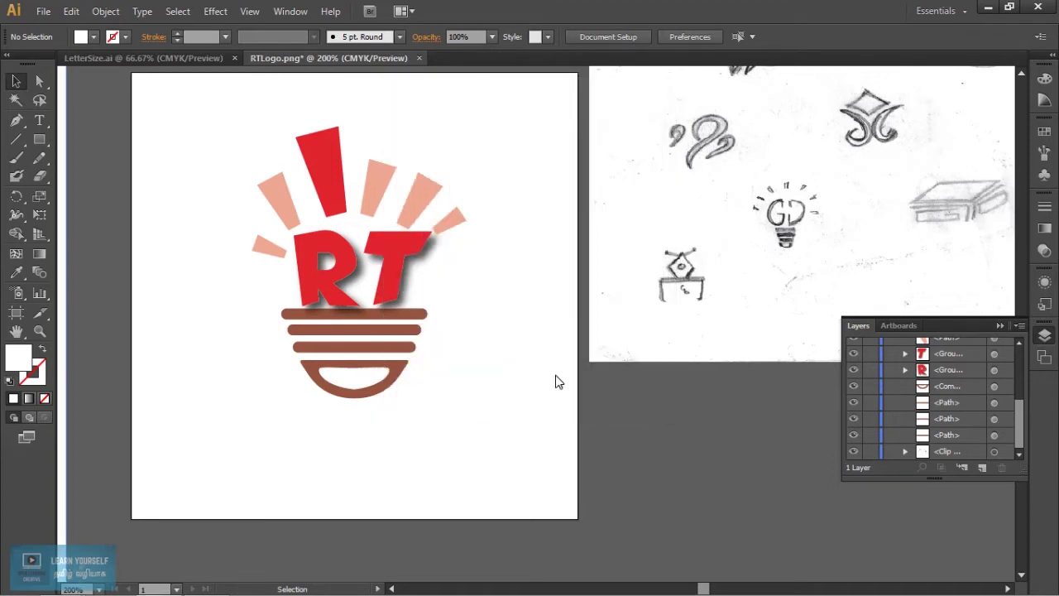
pyautogui.click(43, 11)
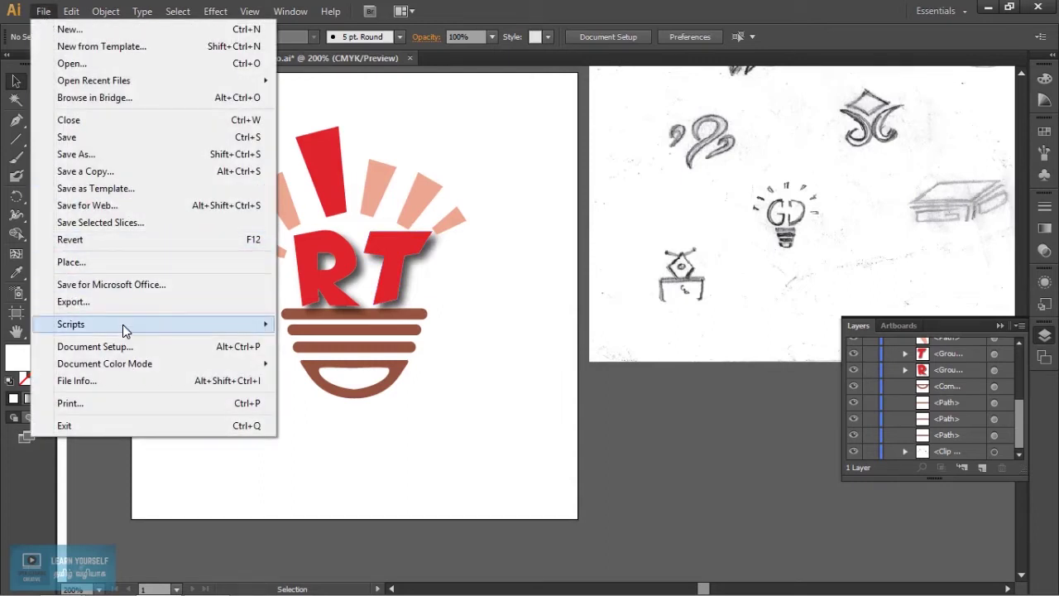
# Re-export the logo by artboard as RTLogo-01.png at a custom 1000 ppi resolution
pyautogui.click(122, 303)
pyautogui.click(133, 438)
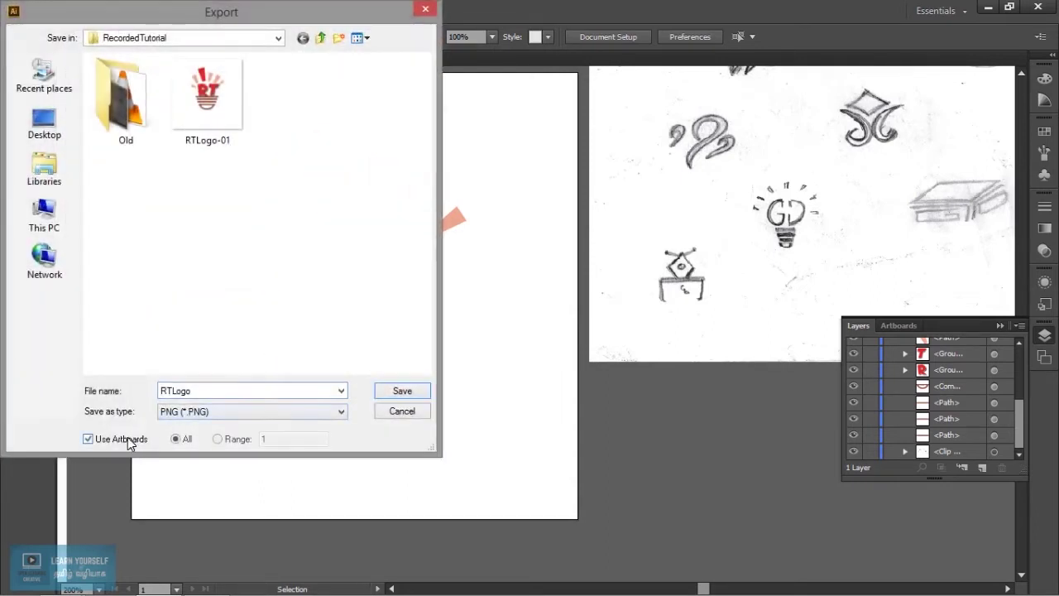
pyautogui.click(208, 108)
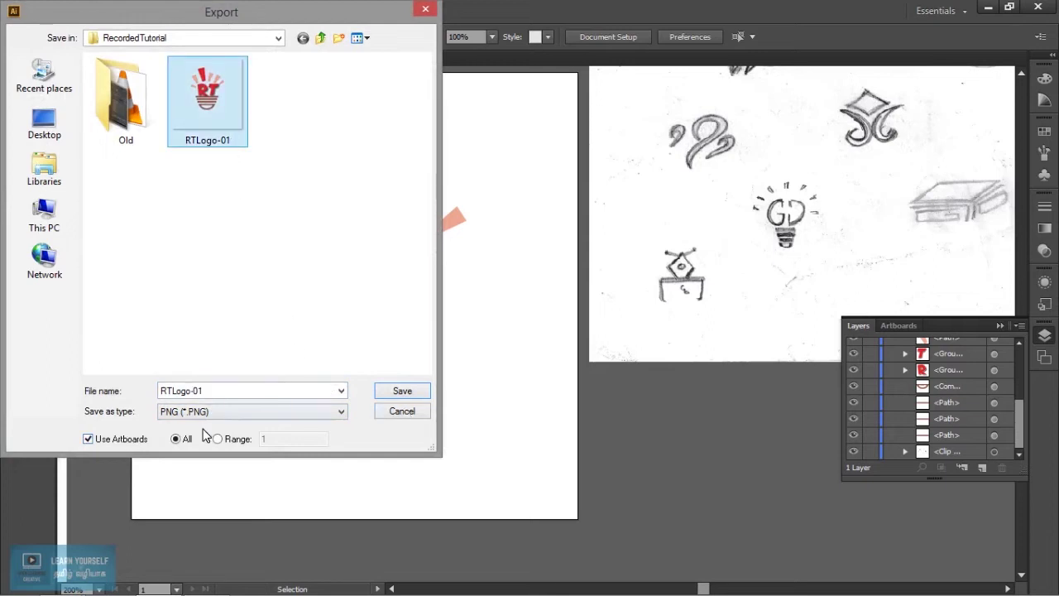
pyautogui.click(400, 393)
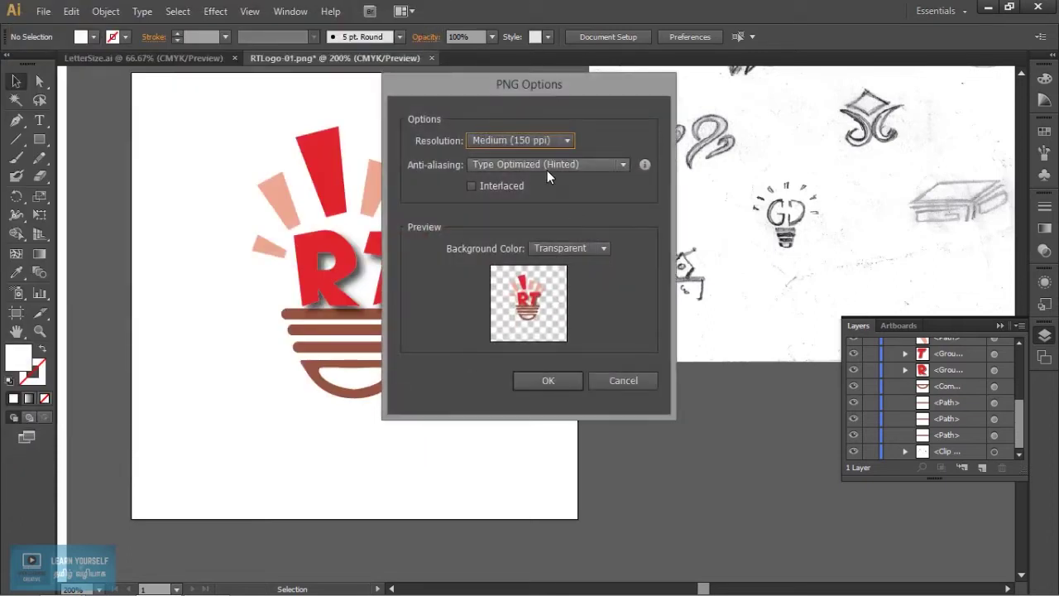
pyautogui.click(546, 141)
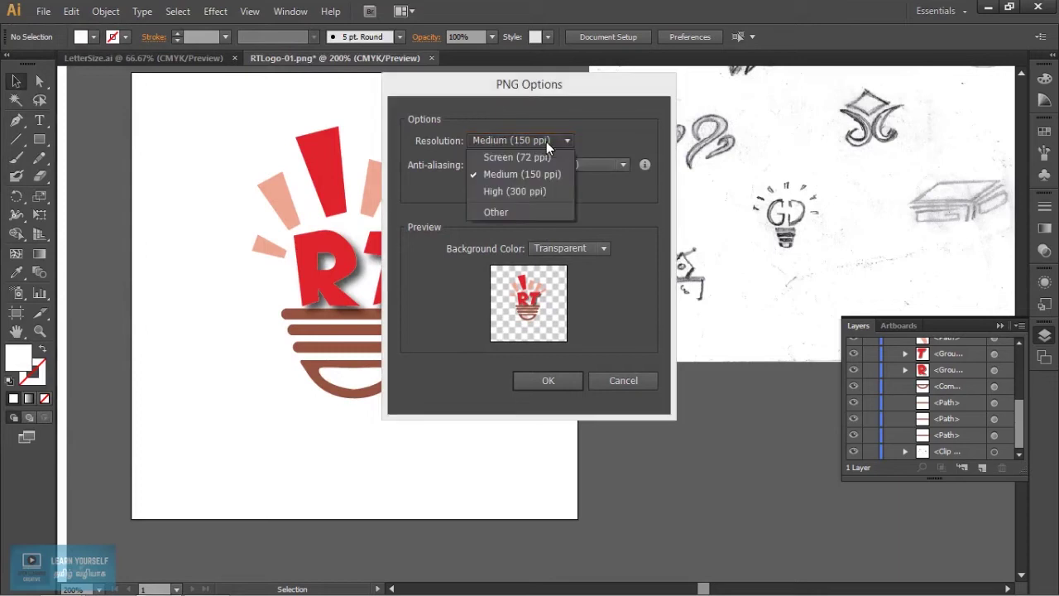
pyautogui.click(517, 212)
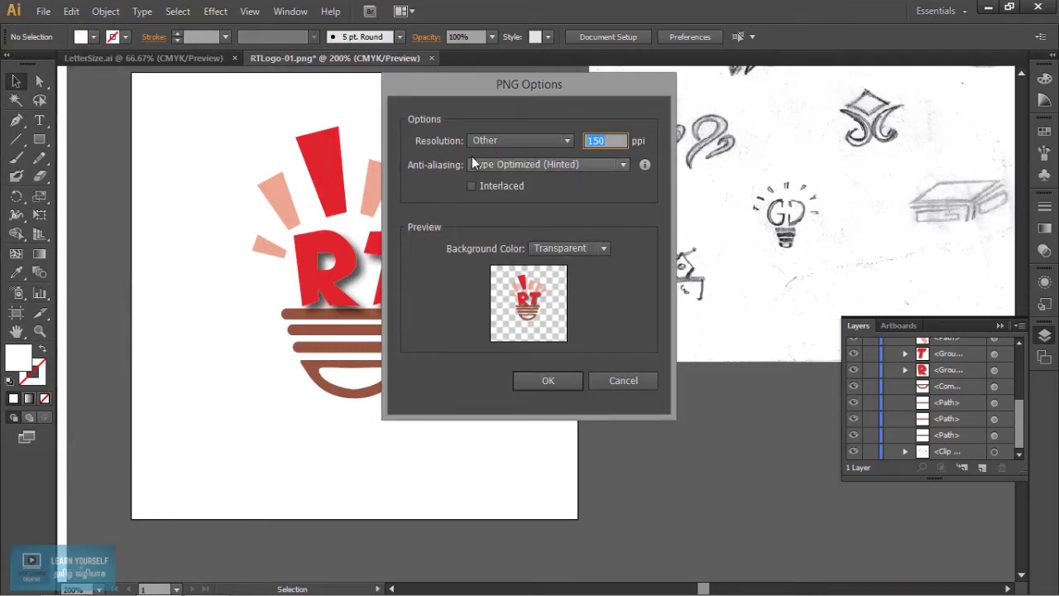
pyautogui.write('10')
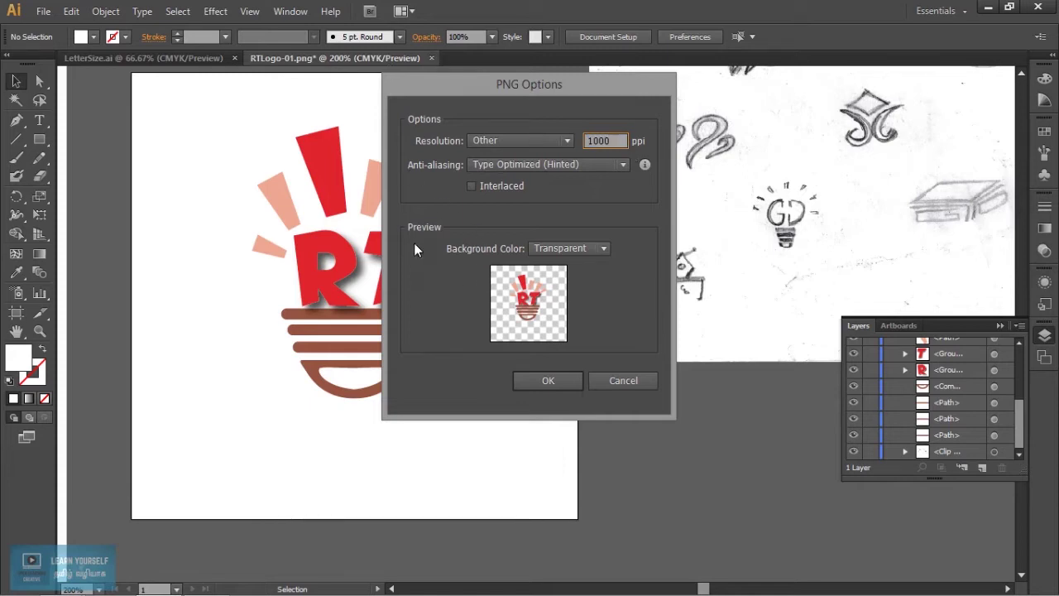
pyautogui.click(555, 377)
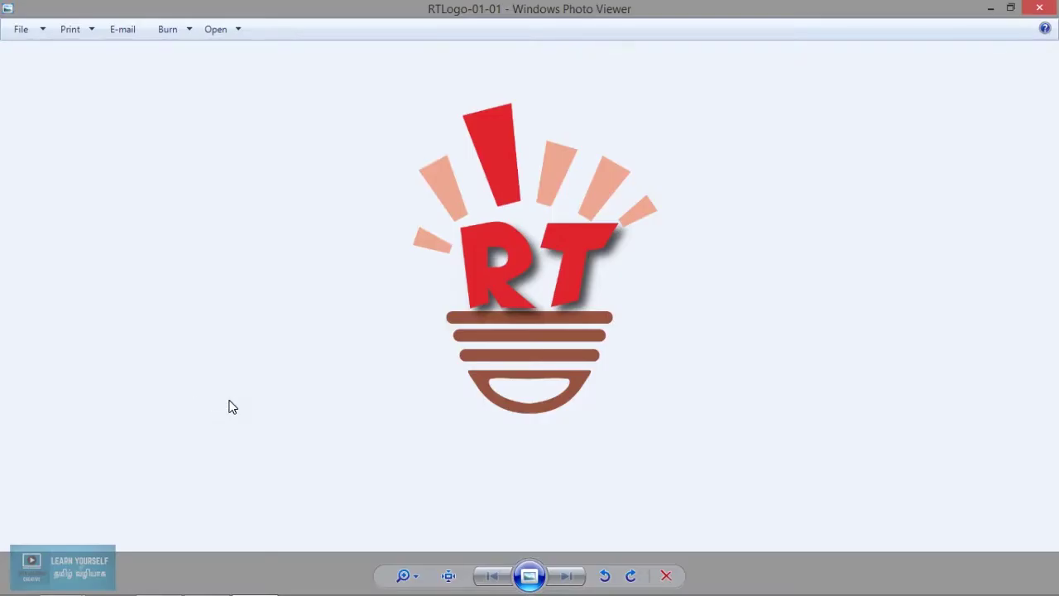
# Zoom into and pan around the RTLogo-01-01 image to inspect the sharp lettering and rays
pyautogui.scroll(2, 528, 427)
pyautogui.scroll(1, 528, 427)
pyautogui.moveTo(555, 287)
pyautogui.mouseDown()
pyautogui.moveTo(554, 428)
pyautogui.moveTo(538, 282)
pyautogui.mouseUp()
pyautogui.moveTo(439, 307); pyautogui.dragTo(444, 402)
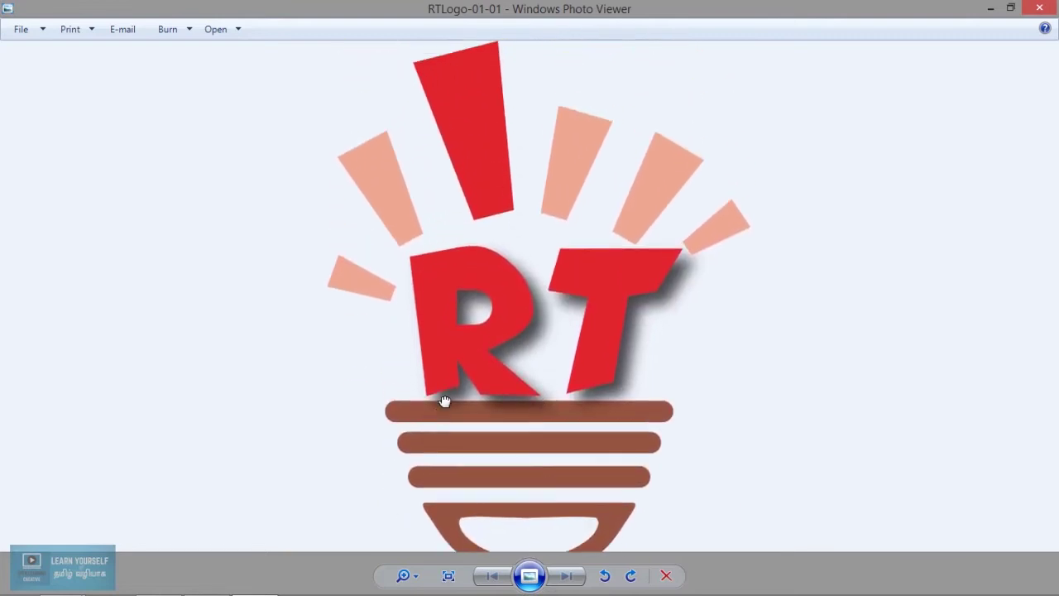
pyautogui.scroll(1, 495, 364)
pyautogui.scroll(-1, 495, 364)
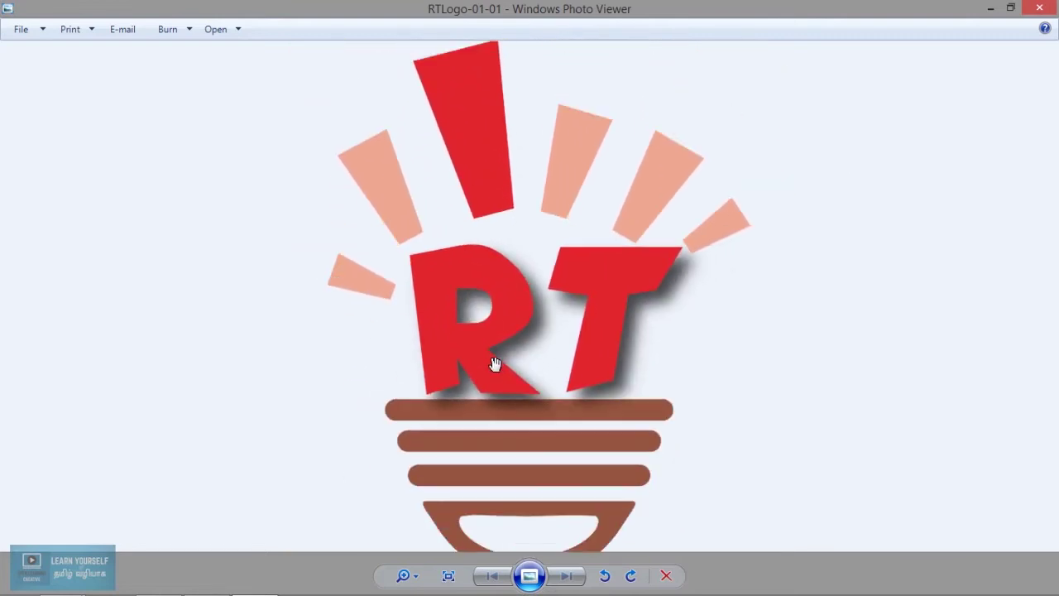
pyautogui.scroll(-1, 495, 364)
pyautogui.scroll(1, 495, 364)
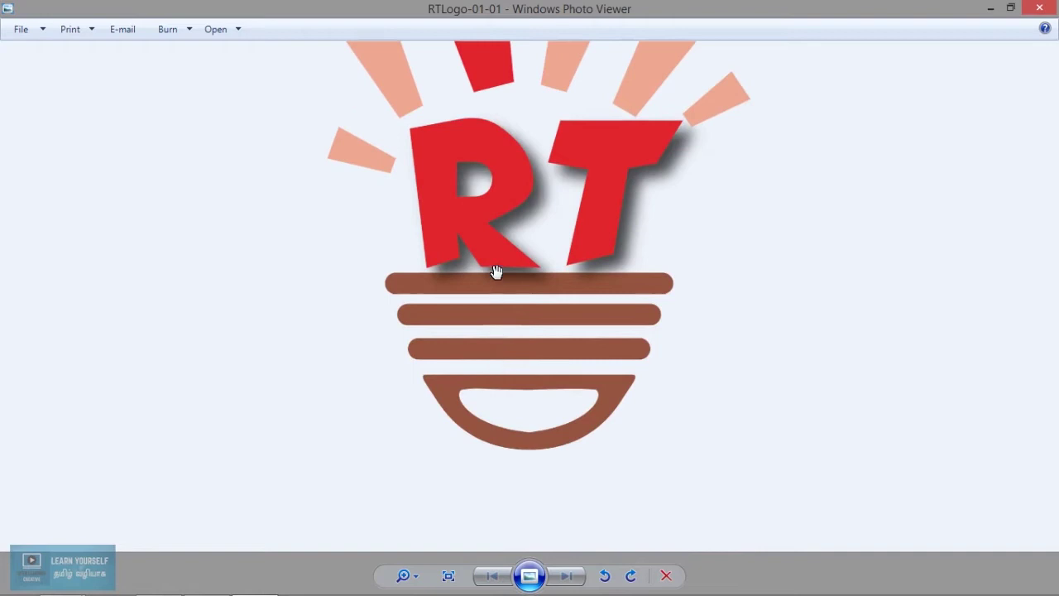
pyautogui.moveTo(494, 272); pyautogui.dragTo(495, 358)
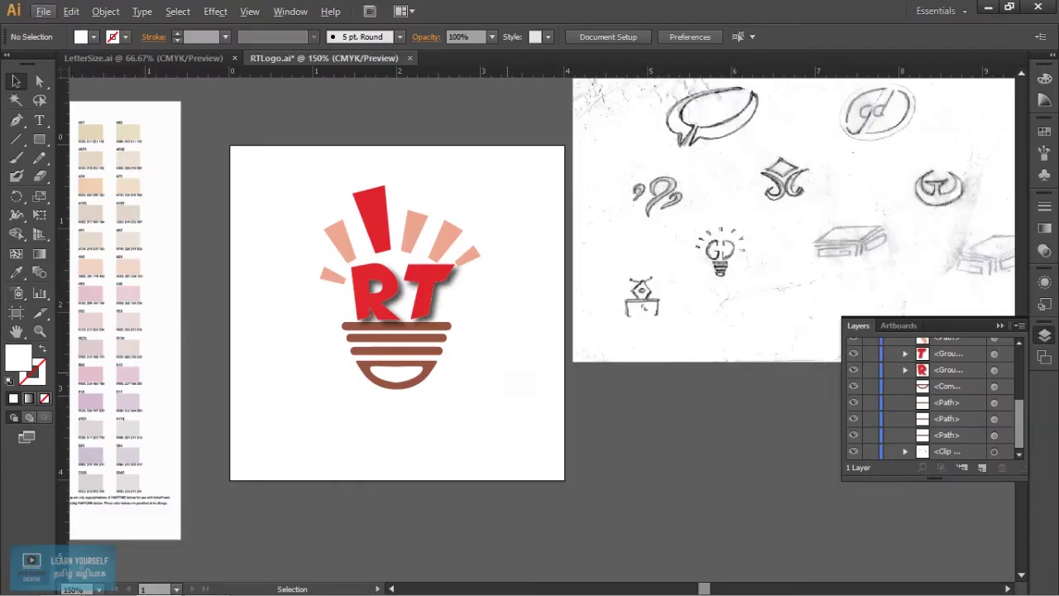
# Switch to LetterSize.ai and pan the view over the small card artboards
pyautogui.click(155, 57)
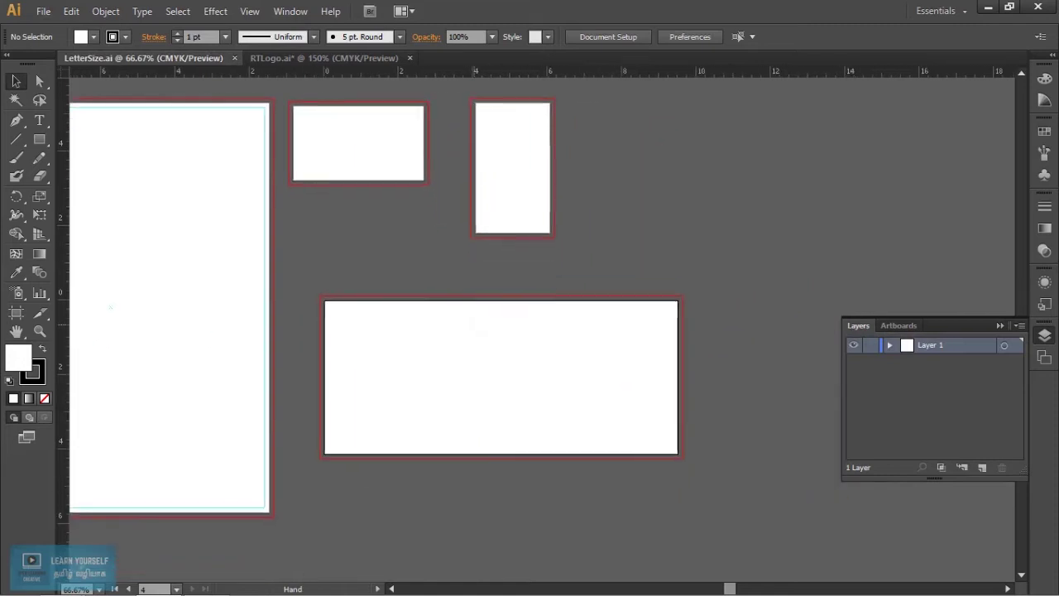
pyautogui.moveTo(529, 248); pyautogui.dragTo(419, 327)
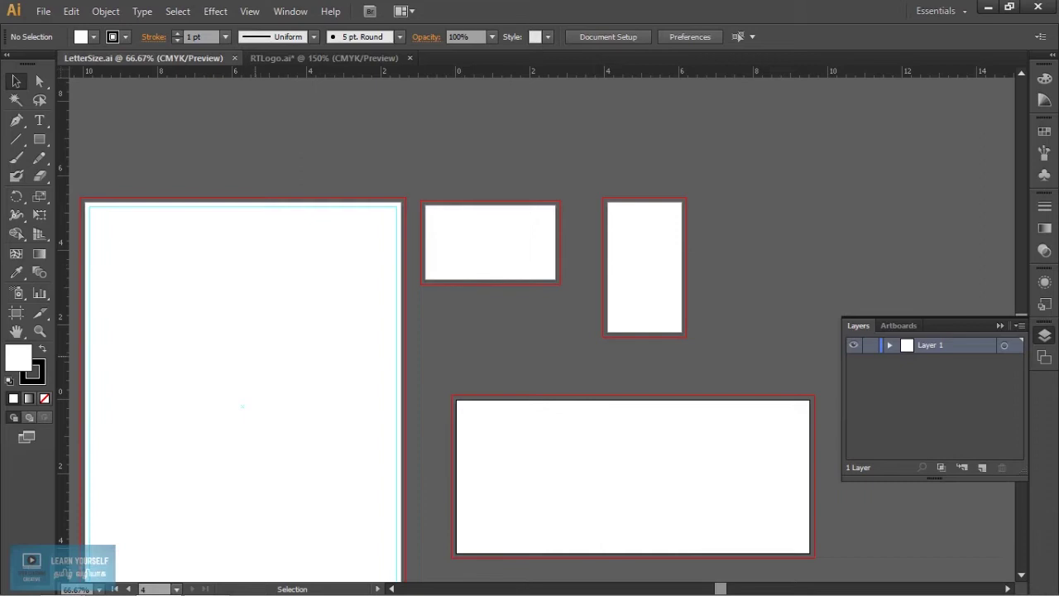
pyautogui.moveTo(464, 347); pyautogui.dragTo(511, 260)
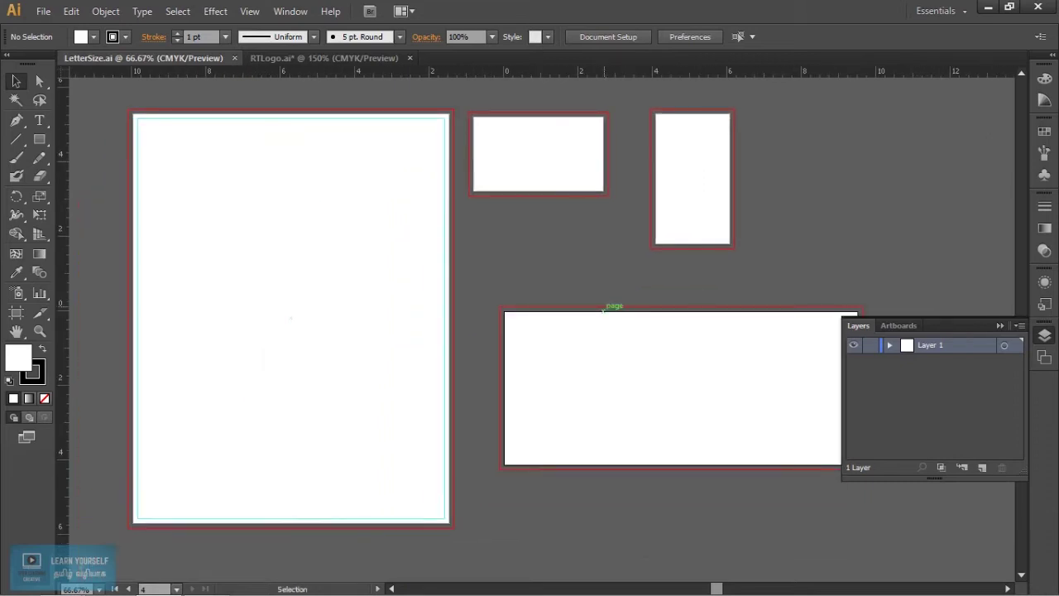
pyautogui.moveTo(579, 248)
pyautogui.mouseDown()
pyautogui.moveTo(397, 328)
pyautogui.moveTo(357, 322)
pyautogui.mouseUp()
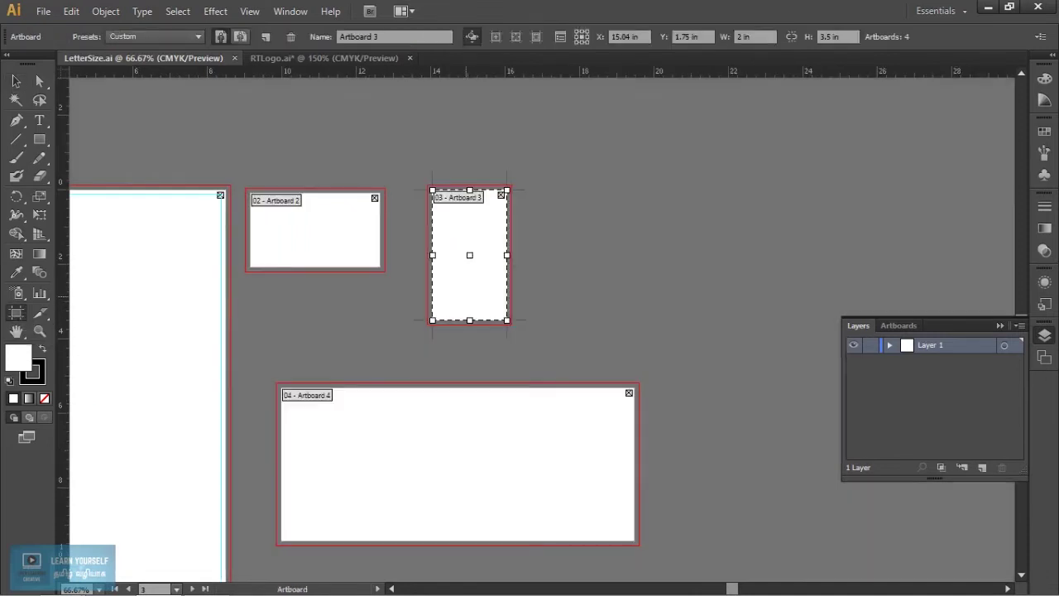
# Alt-drag copies of the tall artboard to its right and the wide artboard below it
pyautogui.click(17, 313)
pyautogui.moveTo(494, 282); pyautogui.dragTo(589, 281)
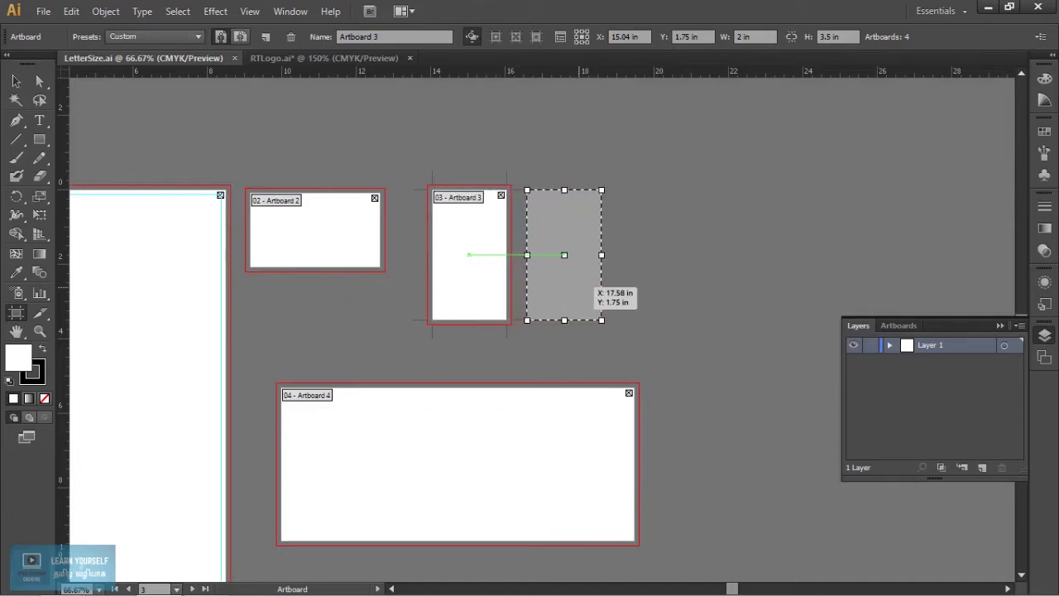
pyautogui.moveTo(589, 282); pyautogui.dragTo(592, 282)
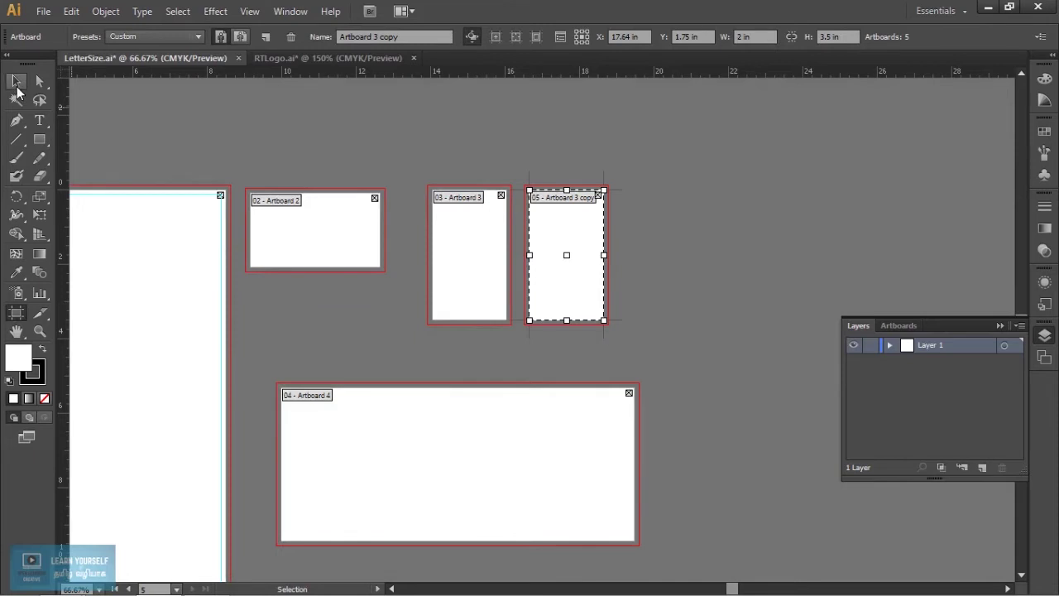
pyautogui.click(314, 232)
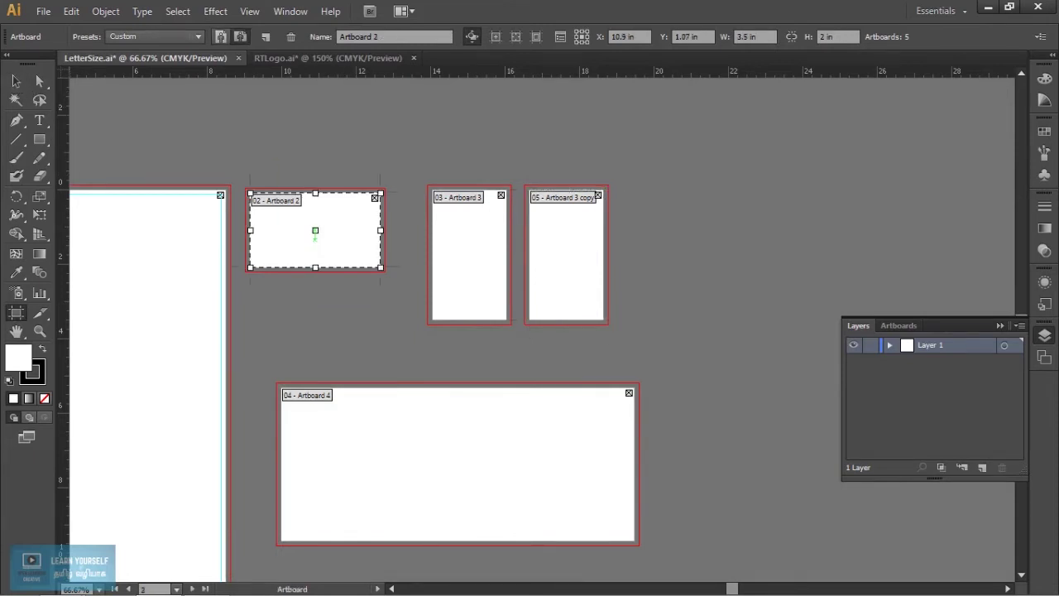
pyautogui.moveTo(364, 240); pyautogui.dragTo(364, 326)
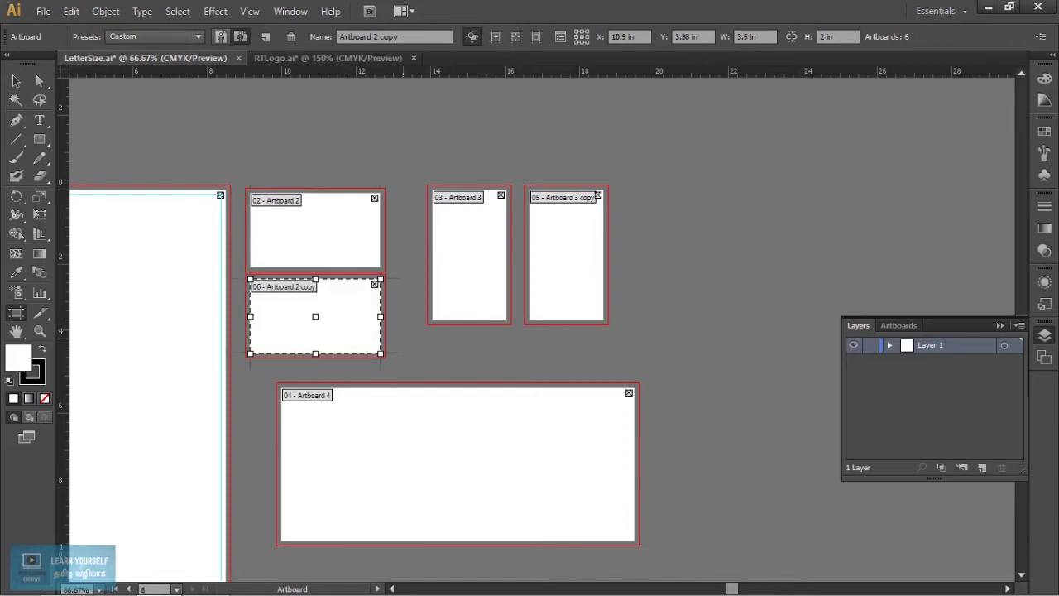
pyautogui.moveTo(372, 329); pyautogui.dragTo(373, 339)
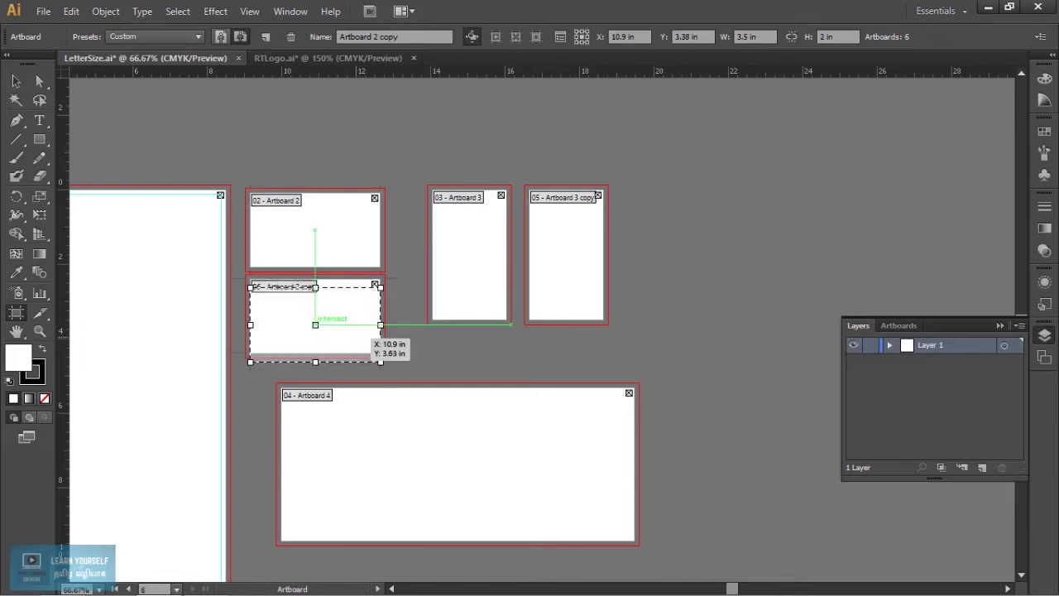
pyautogui.press('Escape')
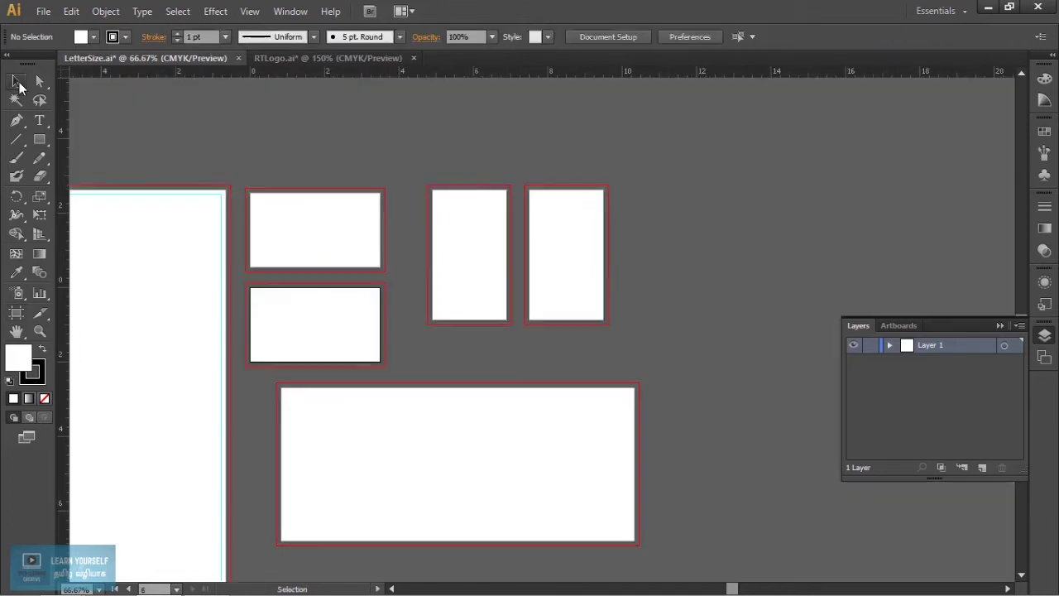
# Zoom in on the two tall artboards, then return to RTLogo.ai
pyautogui.hotkey('ctrl', '+')
pyautogui.hotkey('ctrl', '+')
pyautogui.hotkey('ctrl', '+')
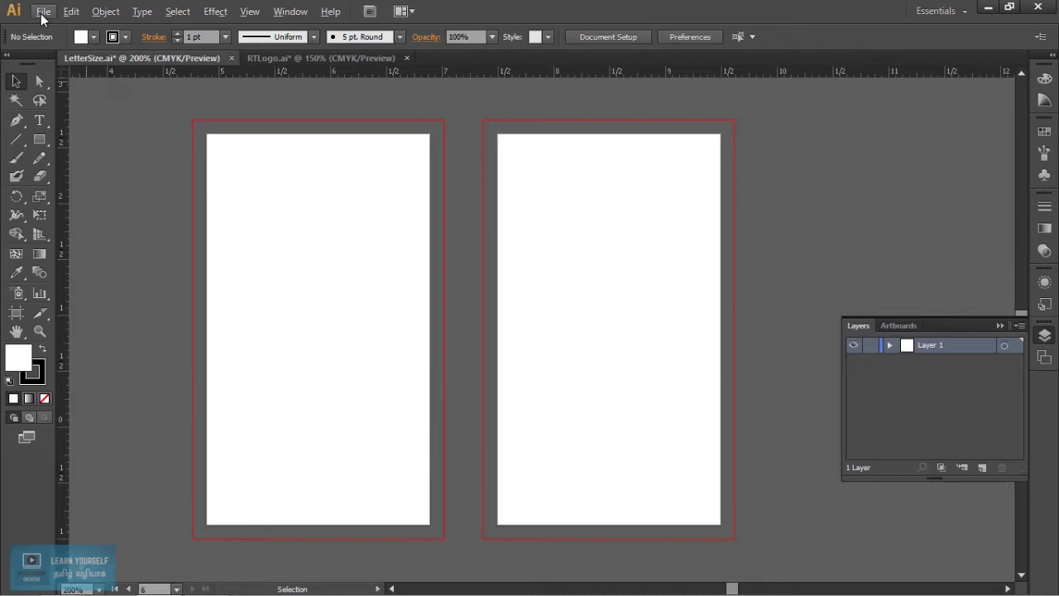
pyautogui.click(41, 12)
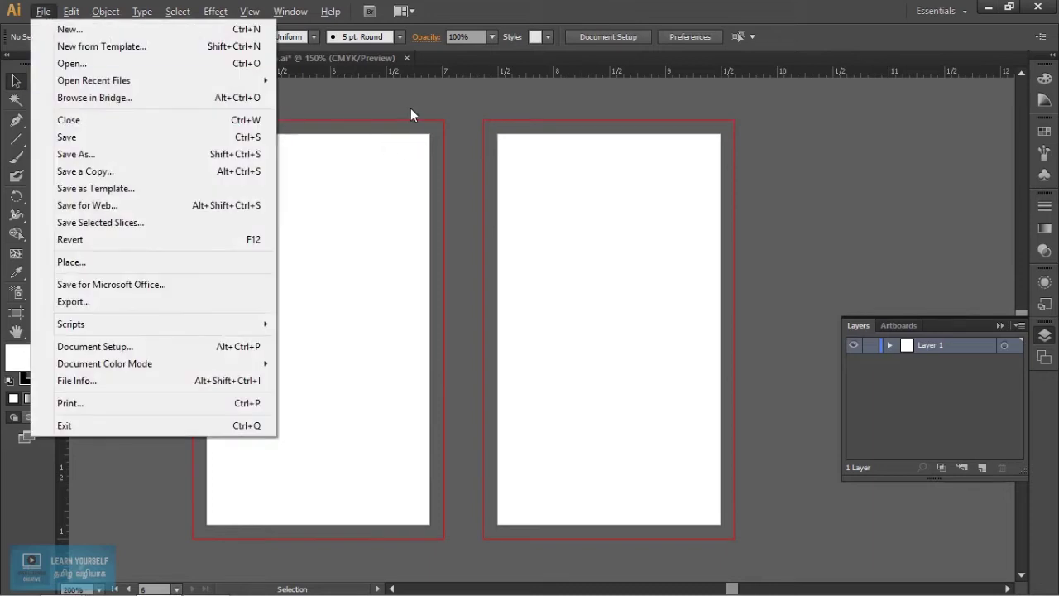
pyautogui.click(410, 107)
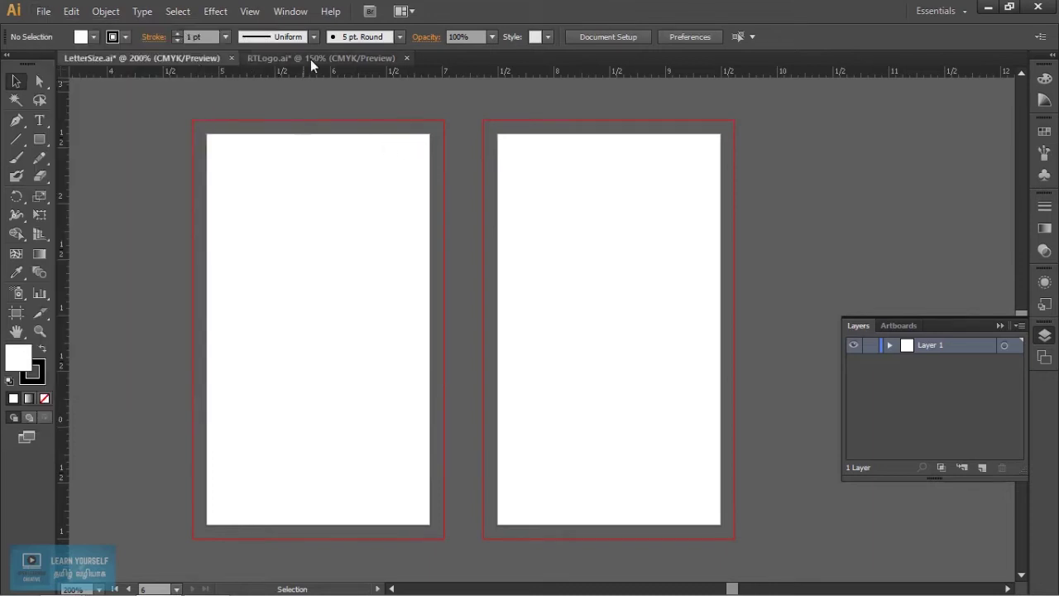
pyautogui.click(310, 59)
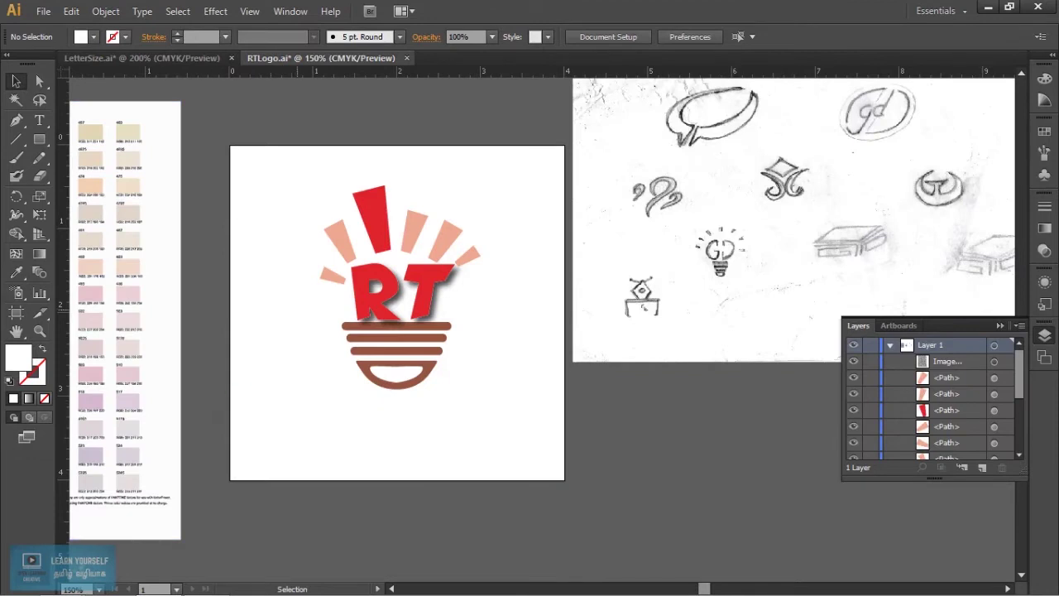
# Marquee-select every RT logo path, group them, and shift the group down and left
pyautogui.moveTo(438, 372); pyautogui.dragTo(490, 447)
pyautogui.moveTo(438, 372); pyautogui.dragTo(306, 167)
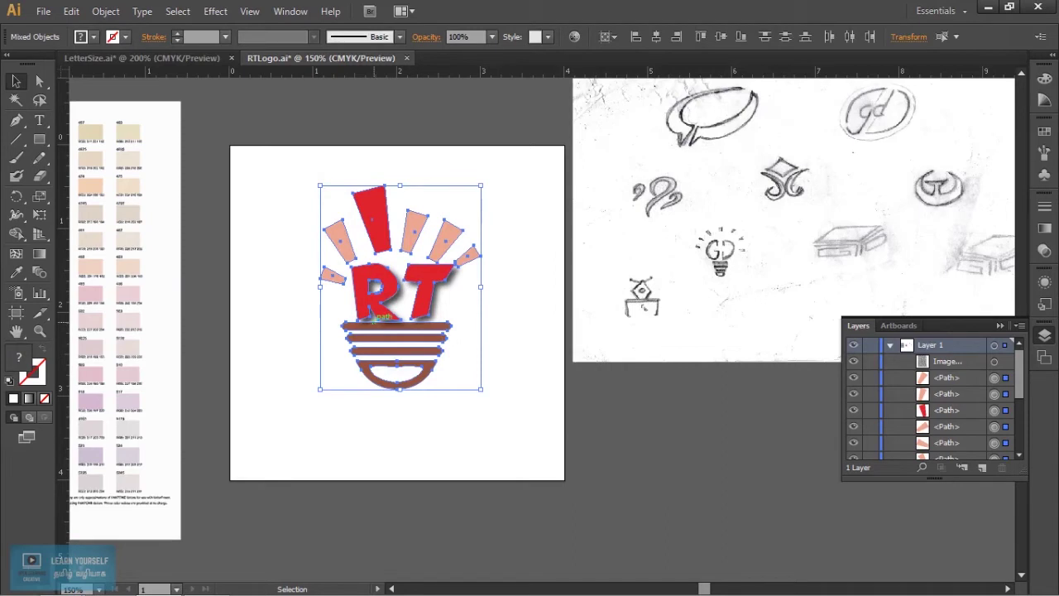
pyautogui.hotkey('ctrl', 'g')
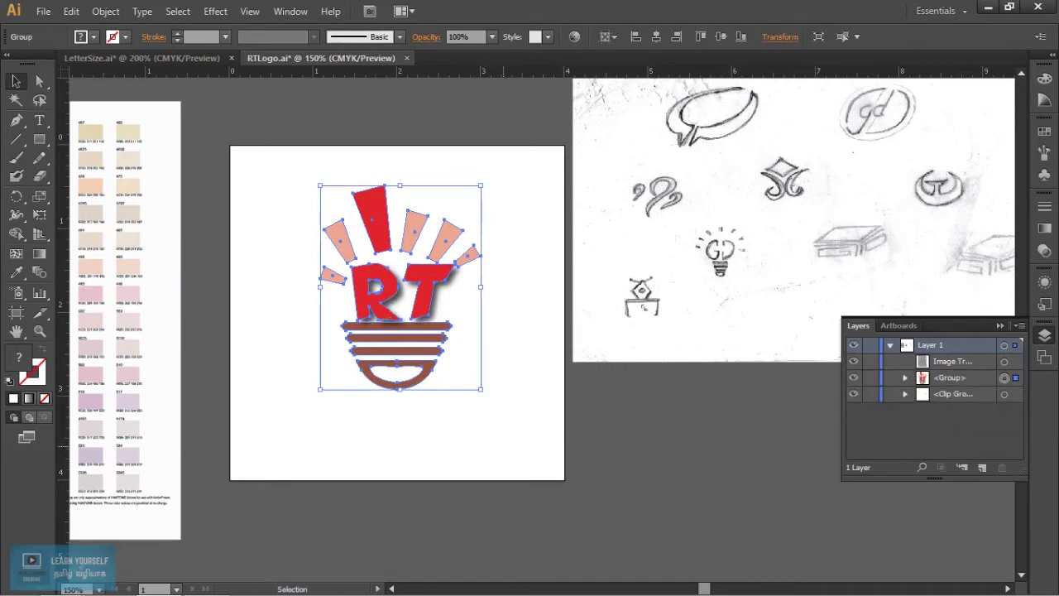
pyautogui.moveTo(389, 331); pyautogui.dragTo(364, 391)
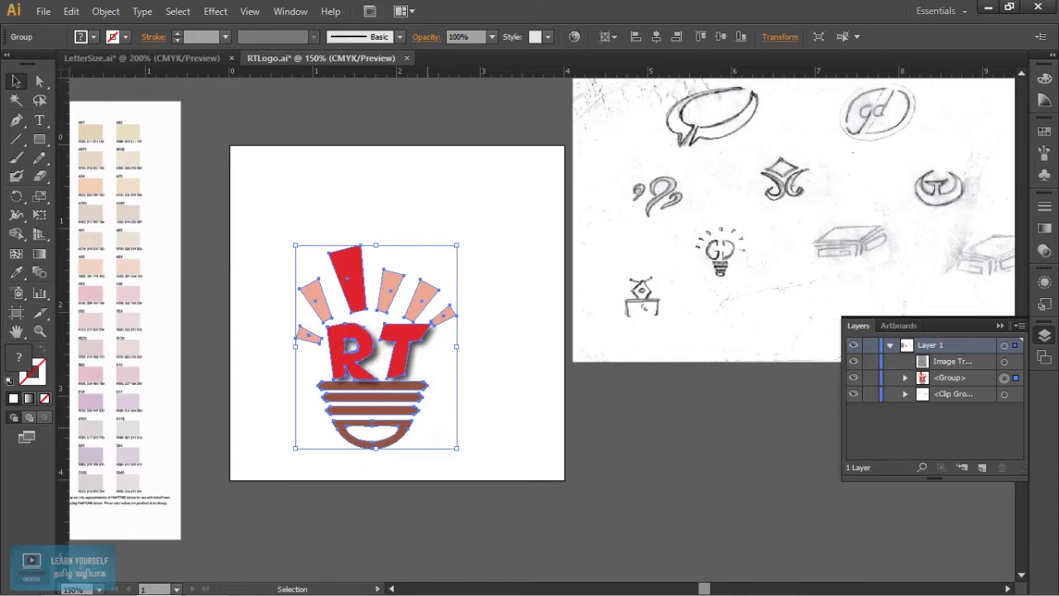
# Undo the logo move and drag the grouped logo over to the LetterSize.ai tab
pyautogui.hotkey('ctrl', 'z')
pyautogui.moveTo(425, 271); pyautogui.dragTo(358, 62)
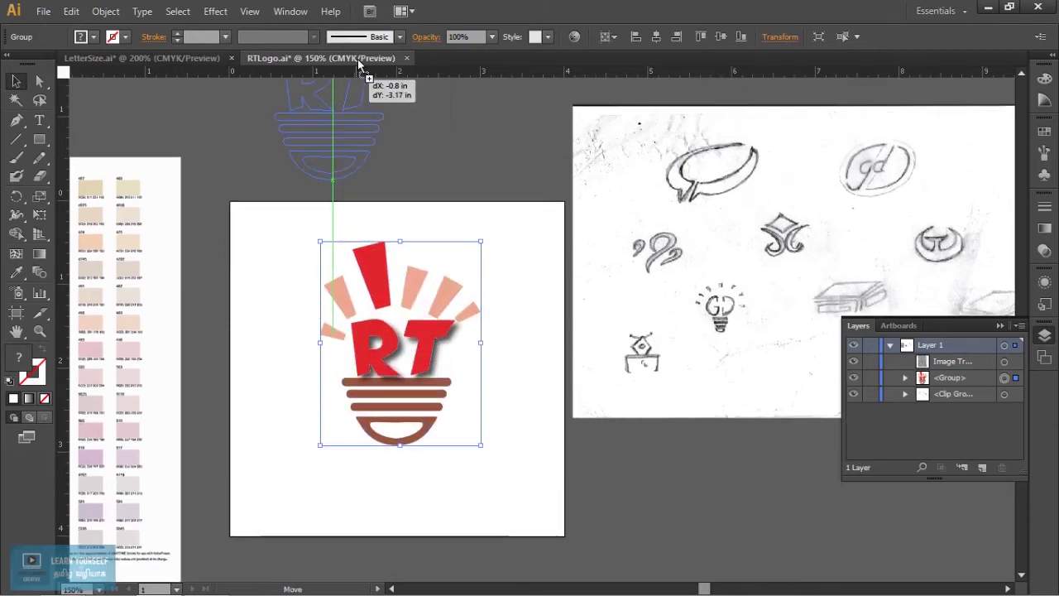
pyautogui.moveTo(359, 62); pyautogui.dragTo(181, 62)
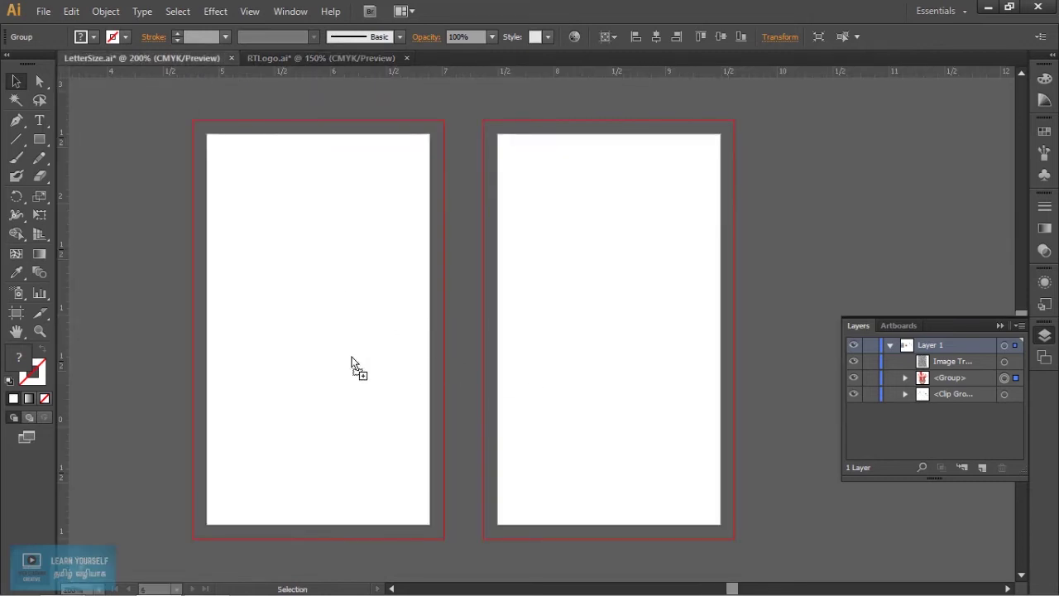
# Drop the RT logo onto the left tall artboard and try scaling it down
pyautogui.moveTo(501, 374); pyautogui.dragTo(355, 367)
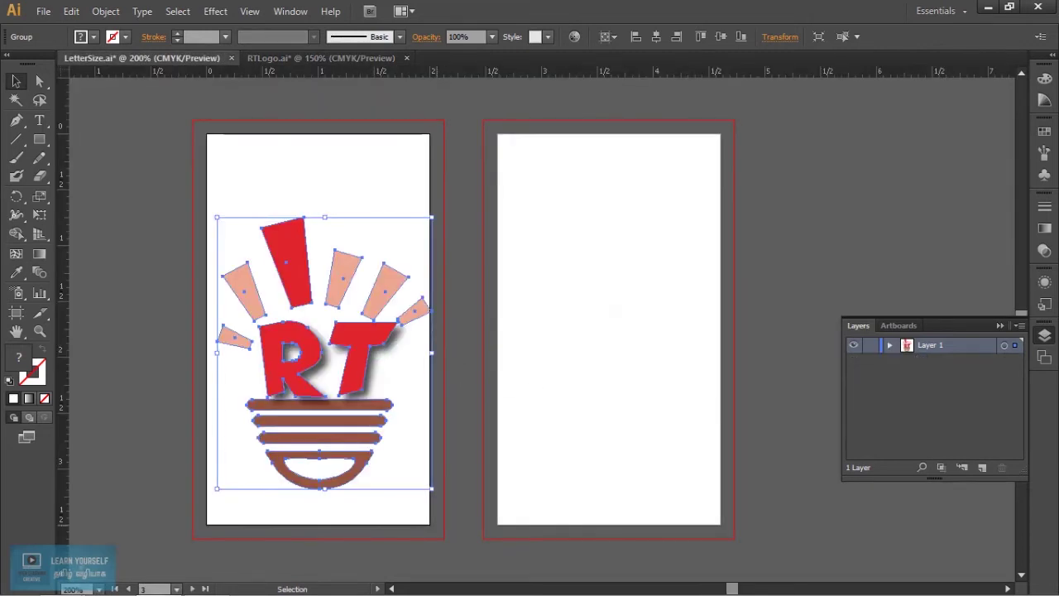
pyautogui.moveTo(431, 488)
pyautogui.mouseDown()
pyautogui.moveTo(392, 463)
pyautogui.moveTo(379, 437)
pyautogui.mouseUp()
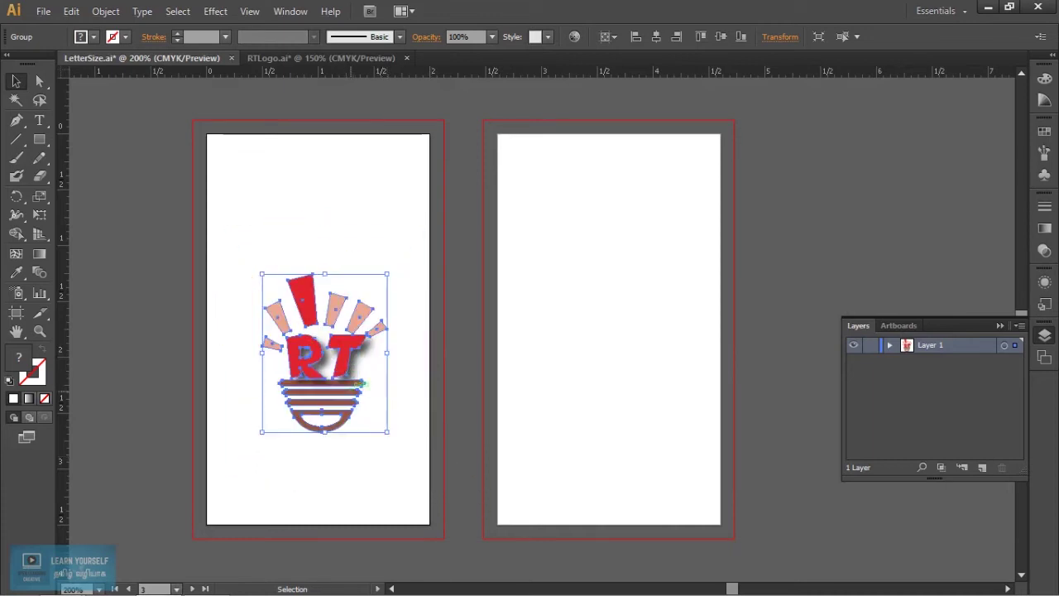
pyautogui.hotkey('ctrl', 'z')
pyautogui.moveTo(432, 488)
pyautogui.mouseDown()
pyautogui.moveTo(374, 443)
pyautogui.moveTo(365, 404)
pyautogui.mouseUp()
pyautogui.hotkey('ctrl', 'z')
# Shrink the logo to a small mark, move it higher, and reselect it
pyautogui.moveTo(431, 487); pyautogui.dragTo(386, 454)
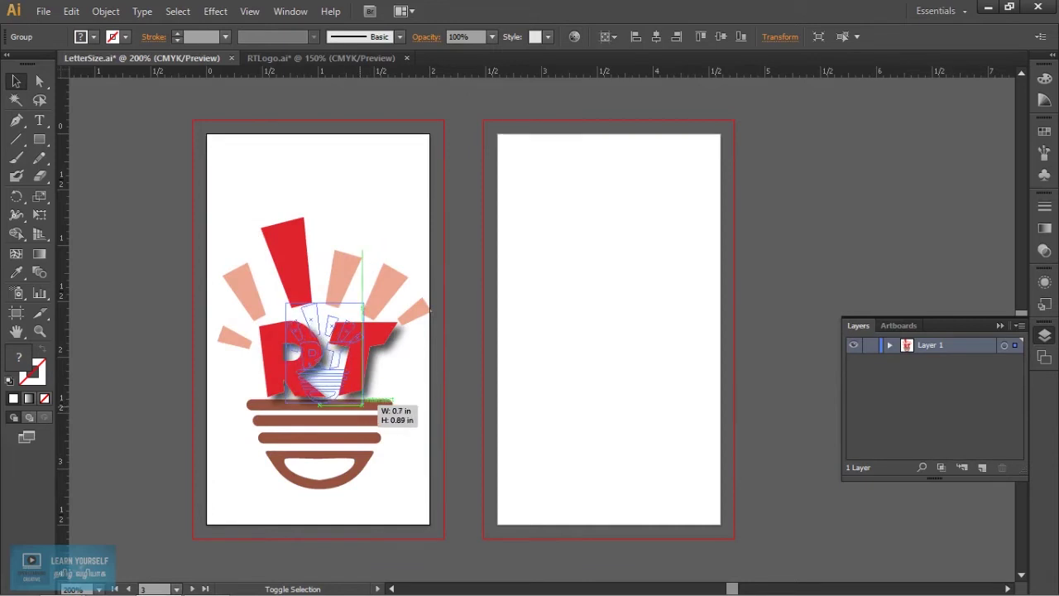
pyautogui.moveTo(386, 454); pyautogui.dragTo(365, 403)
pyautogui.moveTo(344, 358); pyautogui.dragTo(341, 277)
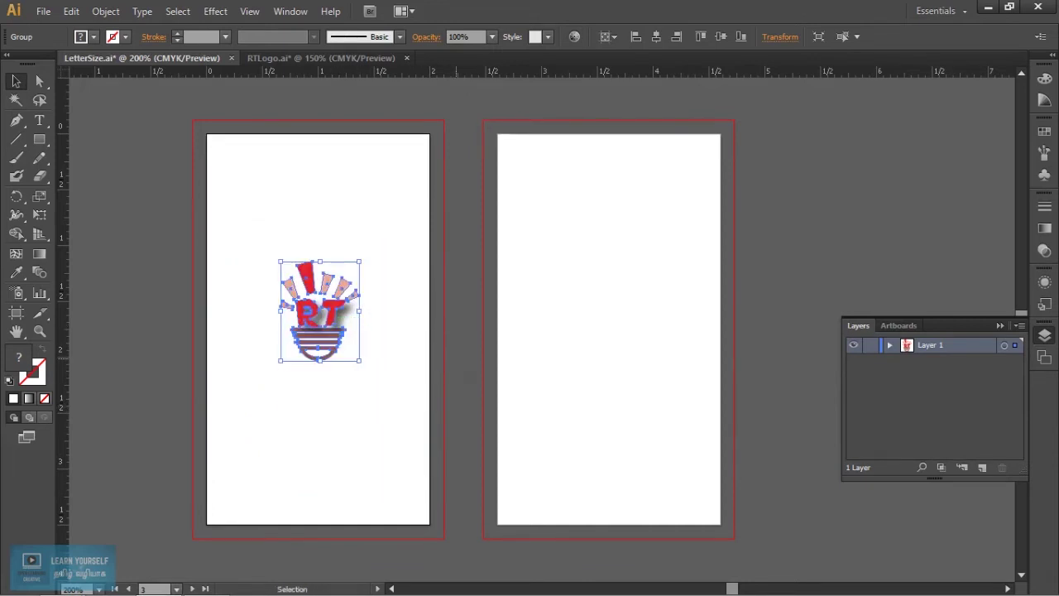
pyautogui.hotkey('ctrl', 'shift', 'a')
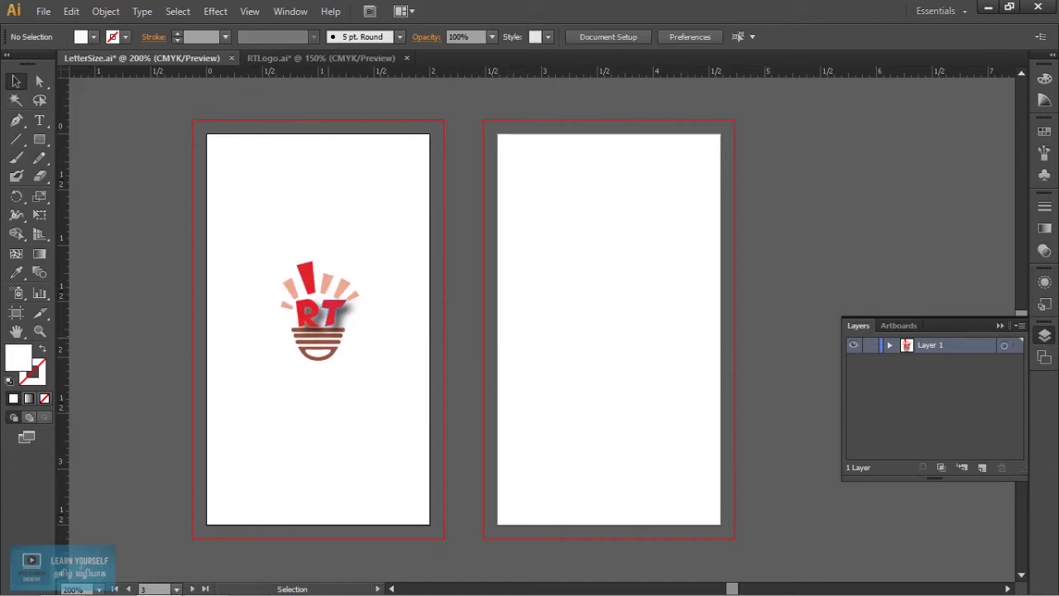
pyautogui.hotkey('ctrl', 'a')
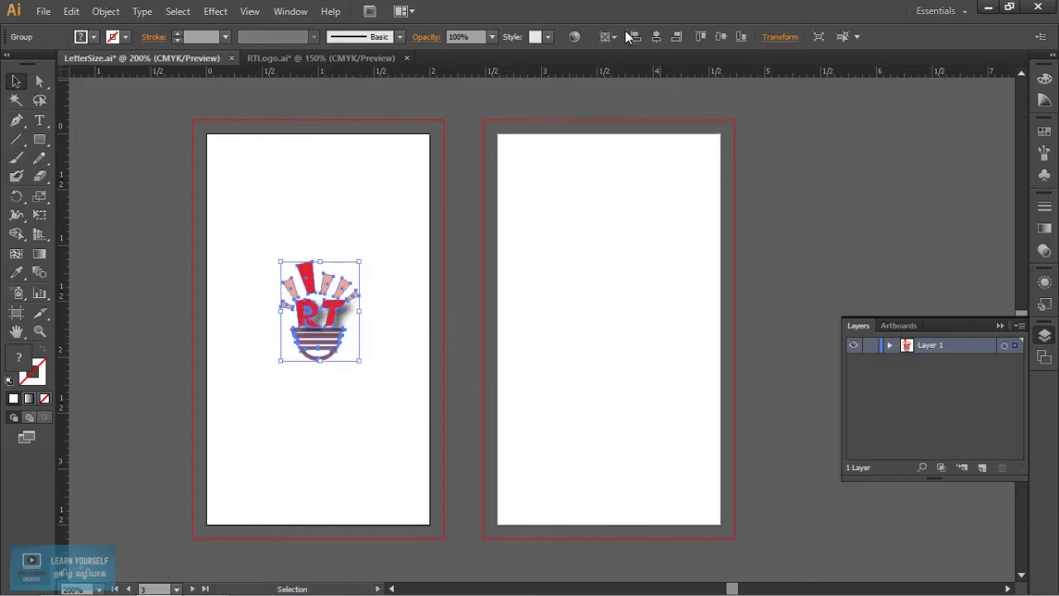
# Align the logo to the artboard, centring it horizontally and vertically on the left card
pyautogui.click(614, 36)
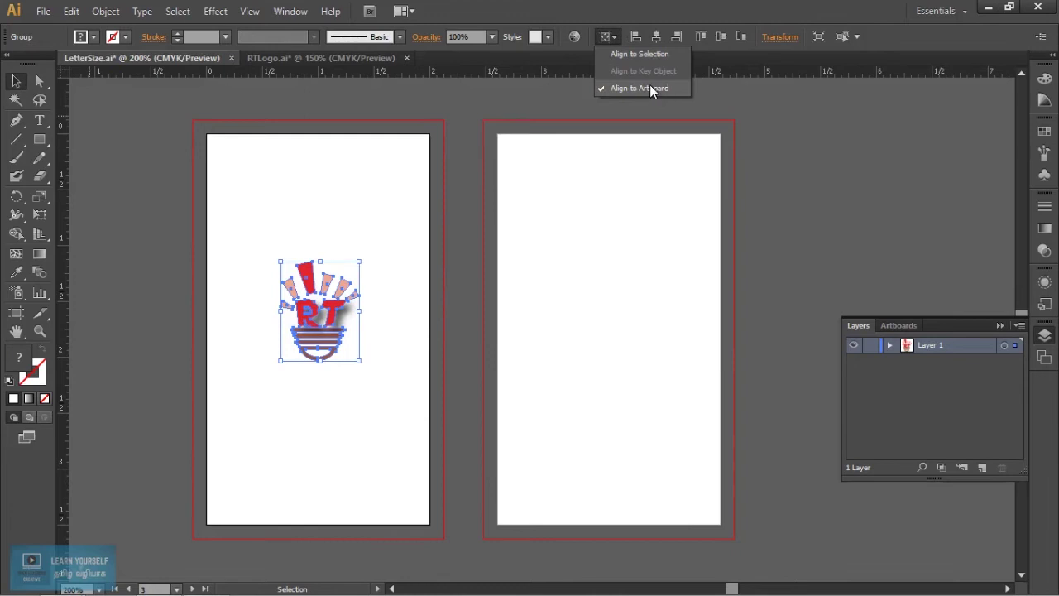
pyautogui.click(647, 86)
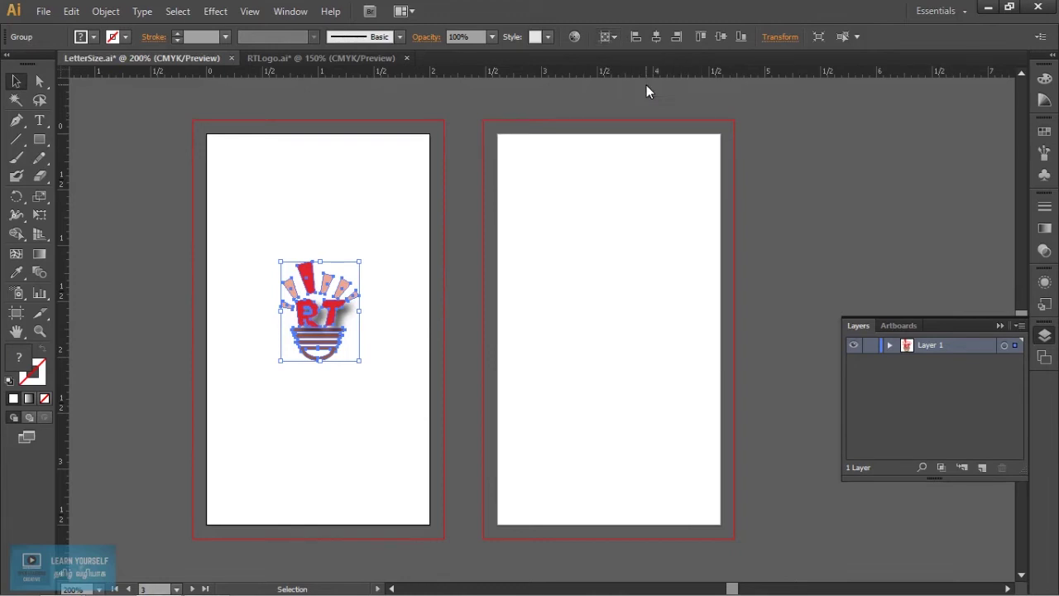
pyautogui.click(720, 37)
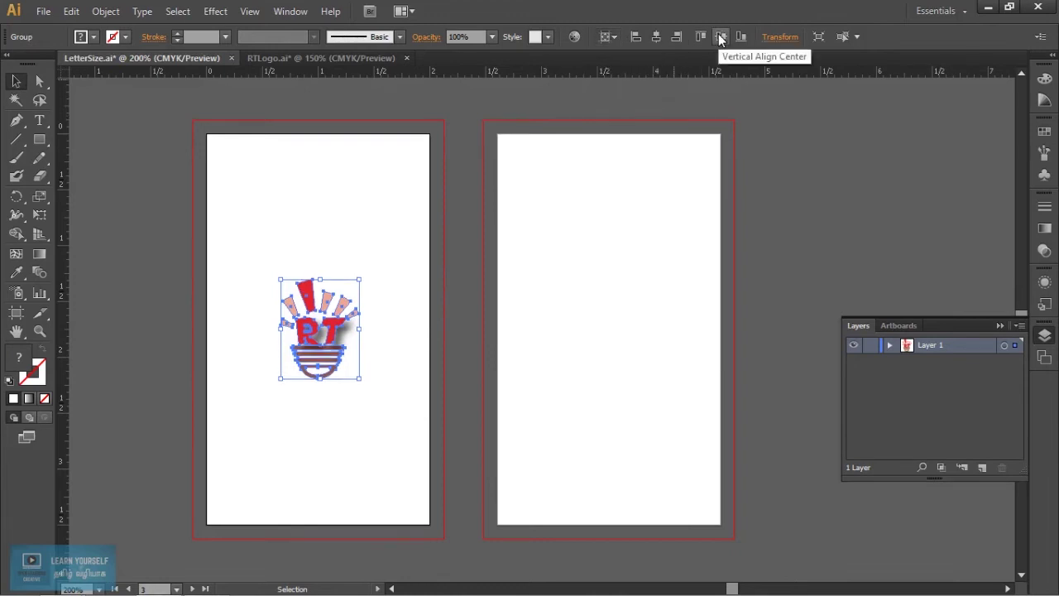
pyautogui.click(657, 37)
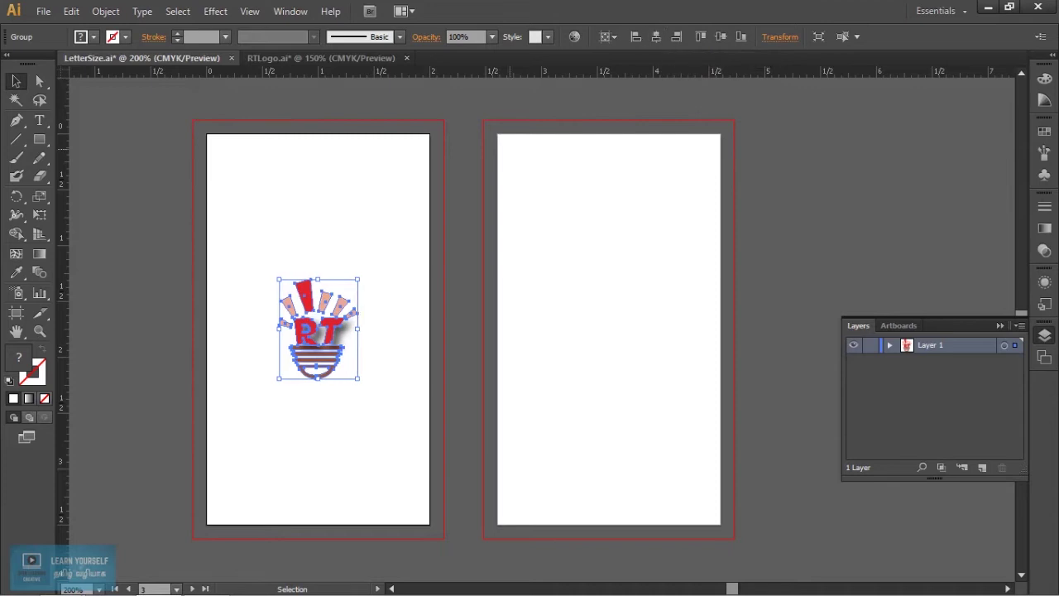
pyautogui.moveTo(339, 365); pyautogui.dragTo(340, 250)
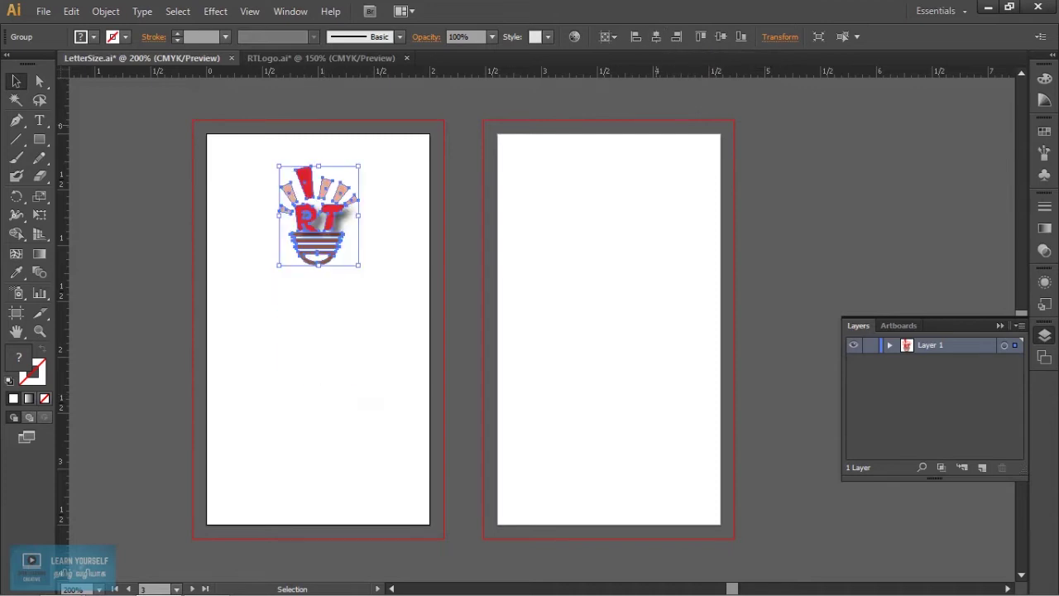
pyautogui.click(721, 38)
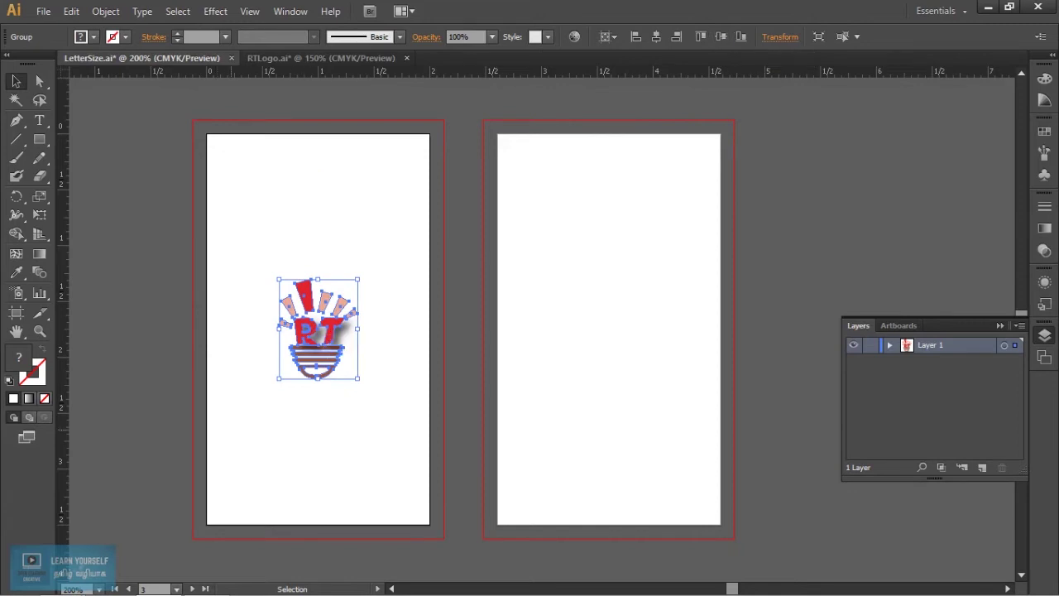
pyautogui.hotkey('ctrl', '+')
pyautogui.hotkey('ctrl', '+')
pyautogui.hotkey('ctrl', 'shift', 'a')
pyautogui.moveTo(373, 248); pyautogui.dragTo(513, 406)
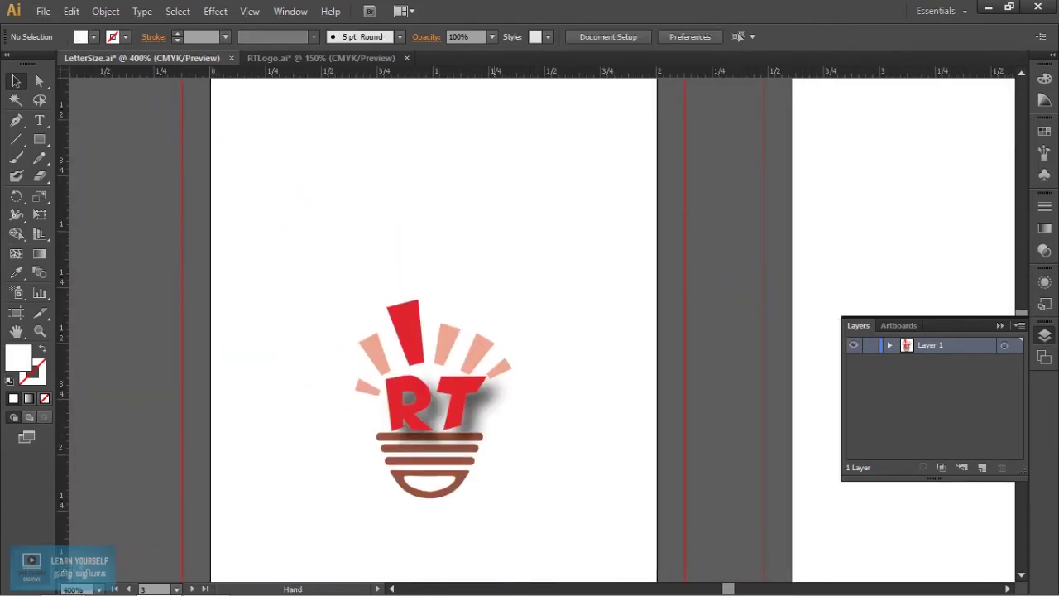
# Pan the view and create a new empty Layer 2 in the Layers panel
pyautogui.moveTo(402, 435)
pyautogui.mouseDown()
pyautogui.moveTo(339, 315)
pyautogui.moveTo(273, 373)
pyautogui.mouseUp()
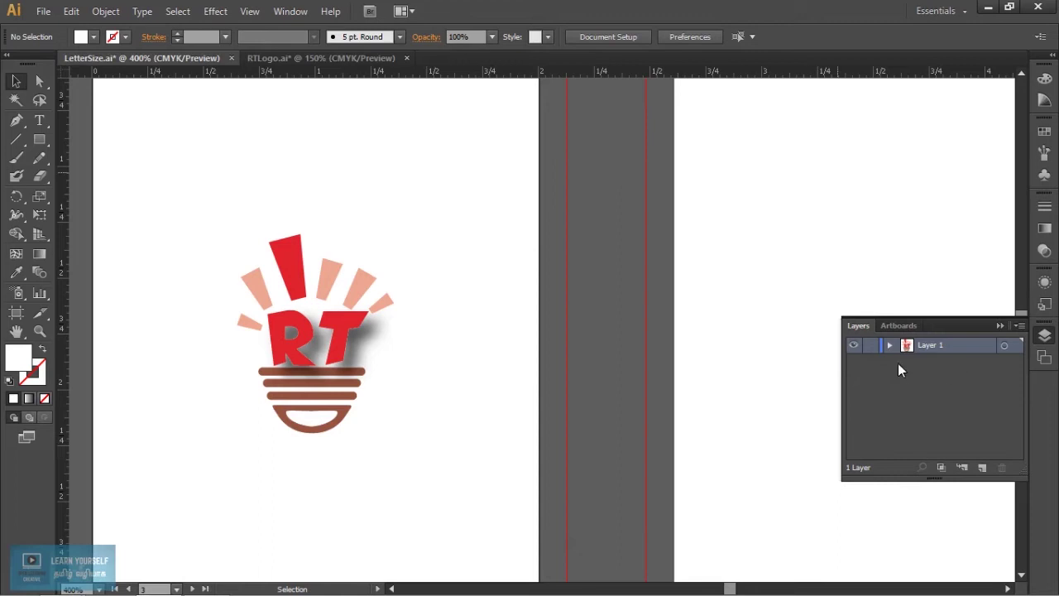
pyautogui.click(980, 467)
# Move Layer 1 above Layer 2 and rename it BC_L_Front
pyautogui.moveTo(927, 345); pyautogui.dragTo(927, 370)
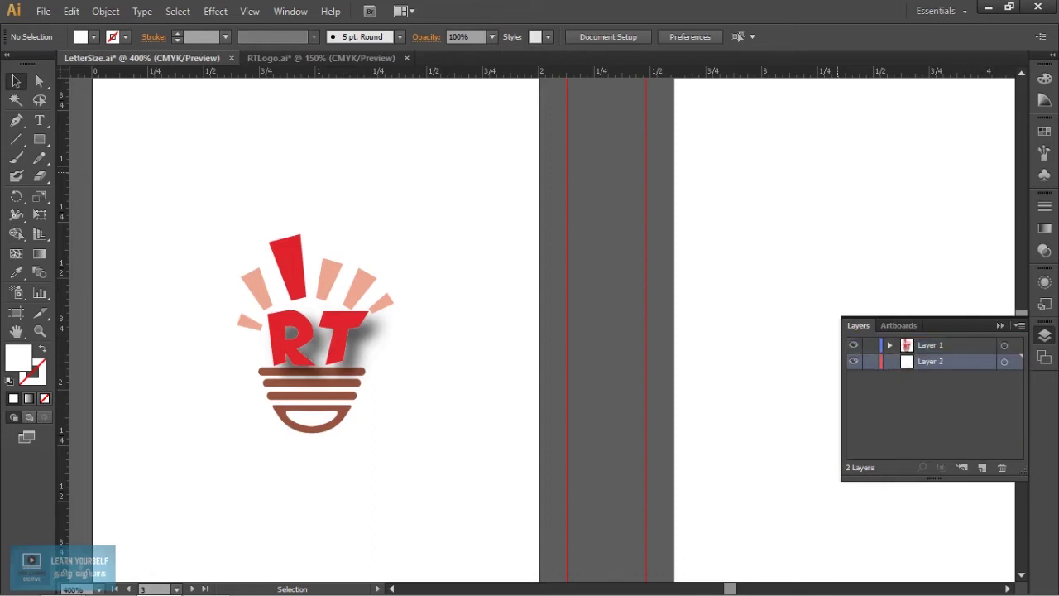
pyautogui.doubleClick(934, 346)
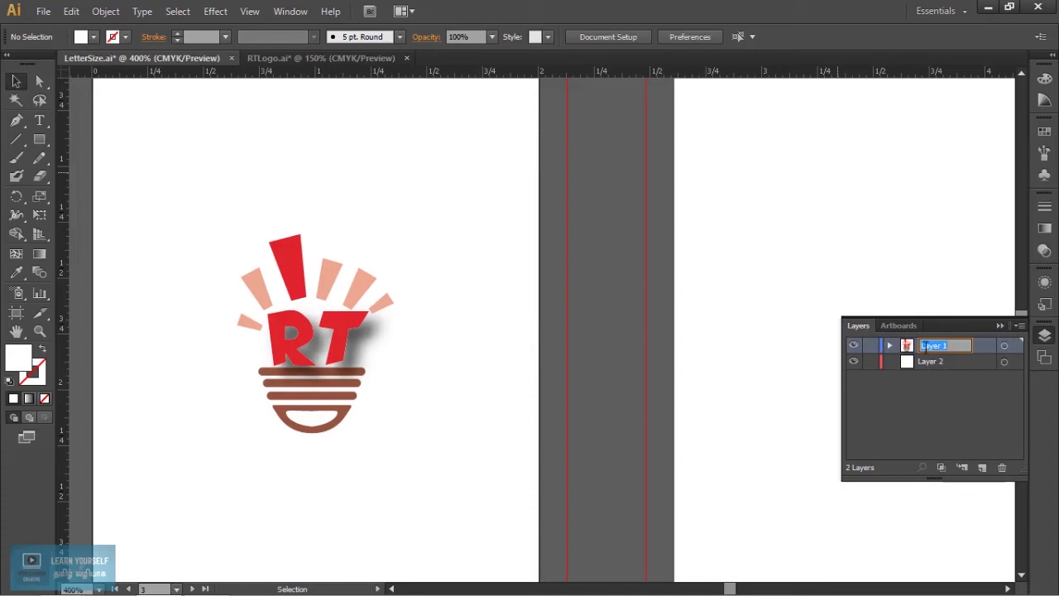
pyautogui.write('R')
pyautogui.write('L')
pyautogui.write('ont')
pyautogui.press('Return')
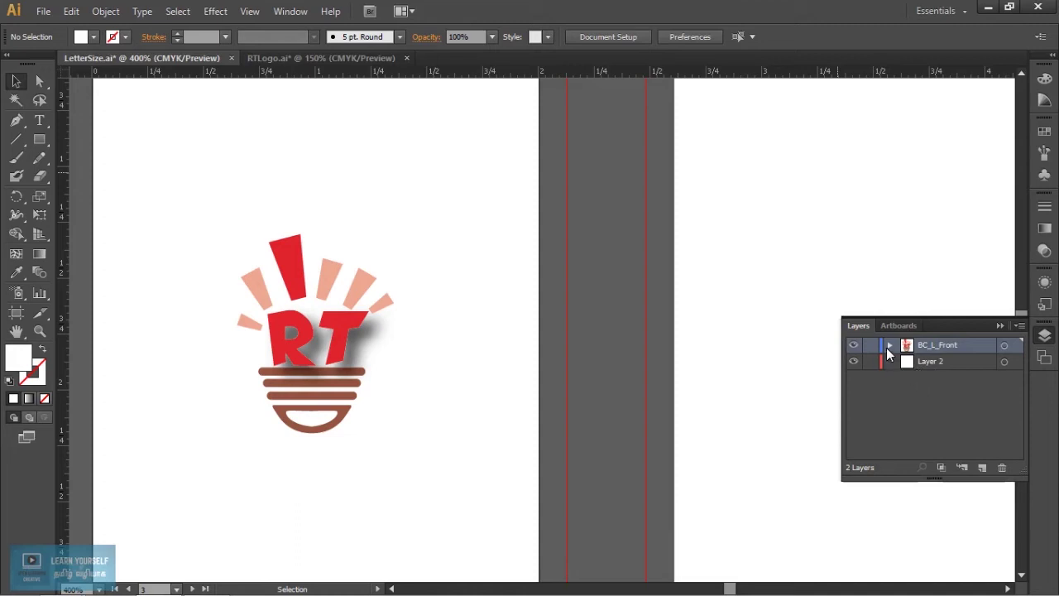
# Expand BC_L_Front to inspect its logo group sublayer
pyautogui.click(890, 345)
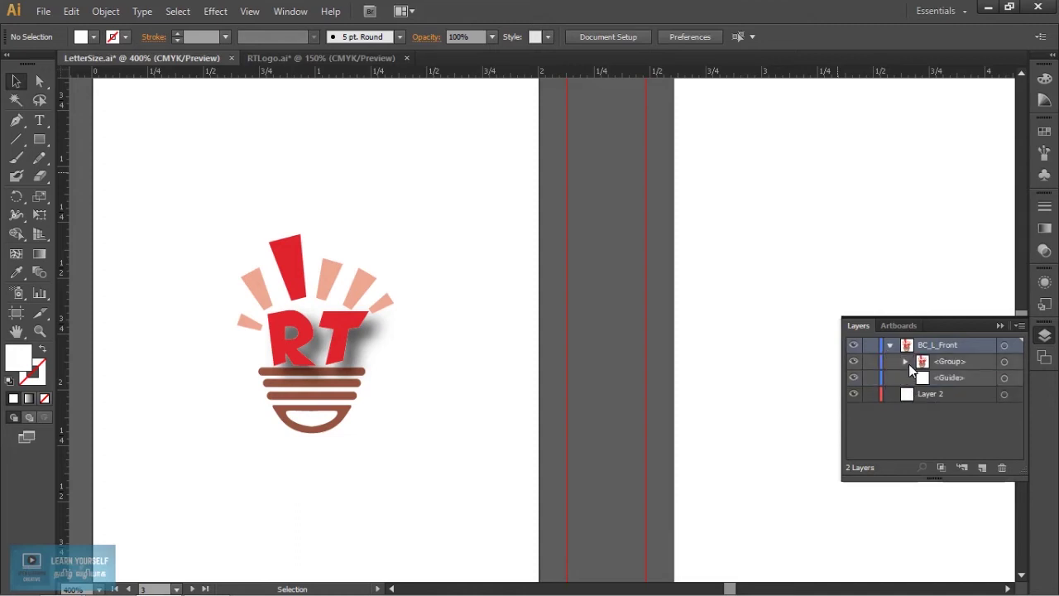
pyautogui.click(908, 363)
pyautogui.click(907, 363)
# Add a new top layer, nest the logo layer in it, and name it BC_L_Front
pyautogui.click(984, 468)
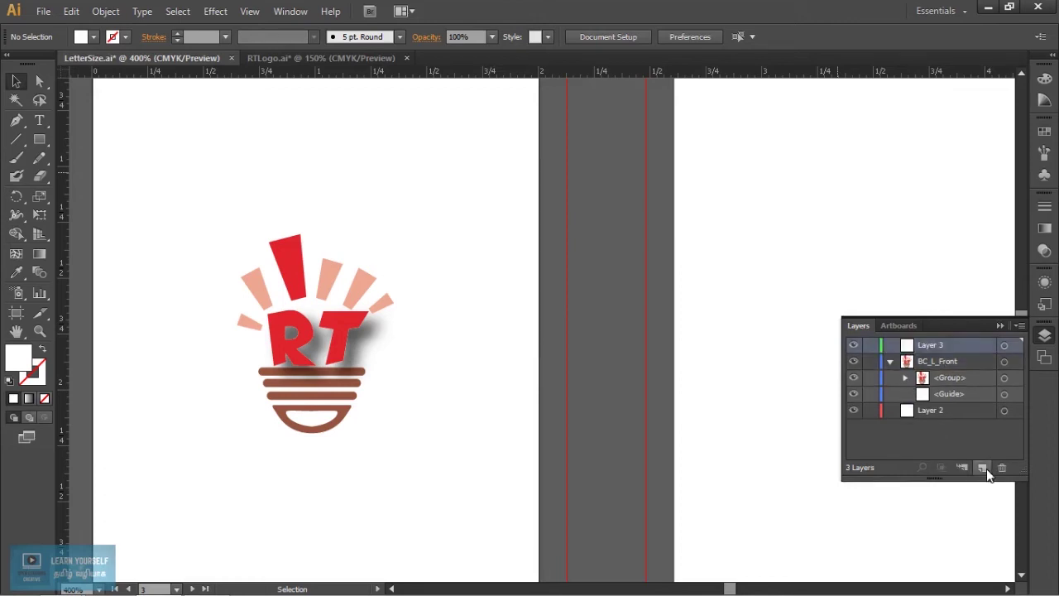
pyautogui.doubleClick(958, 366)
pyautogui.hotkey('ctrl', 'c')
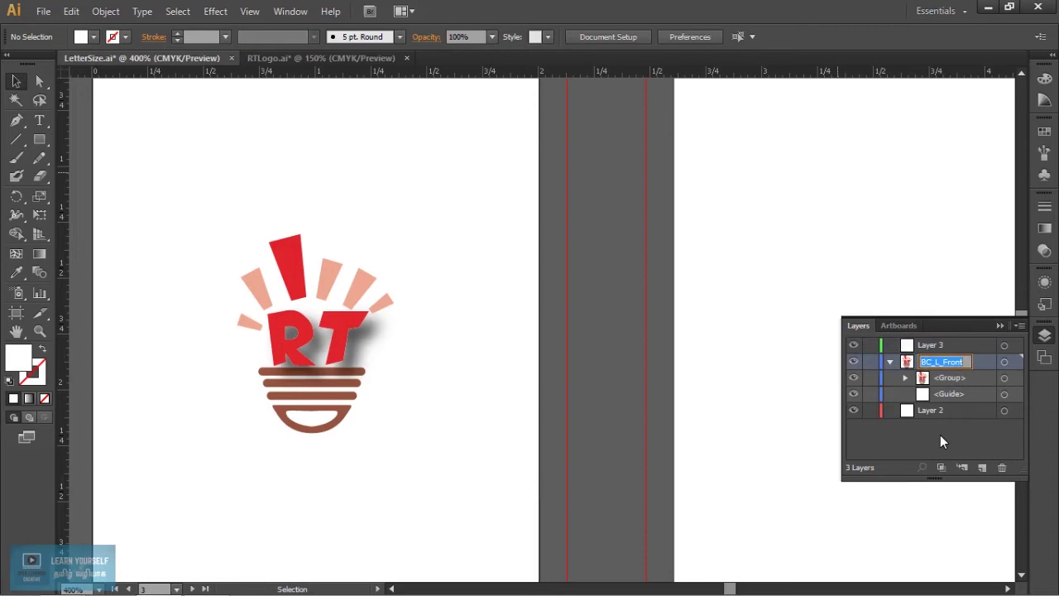
pyautogui.click(940, 436)
pyautogui.moveTo(952, 365); pyautogui.dragTo(949, 348)
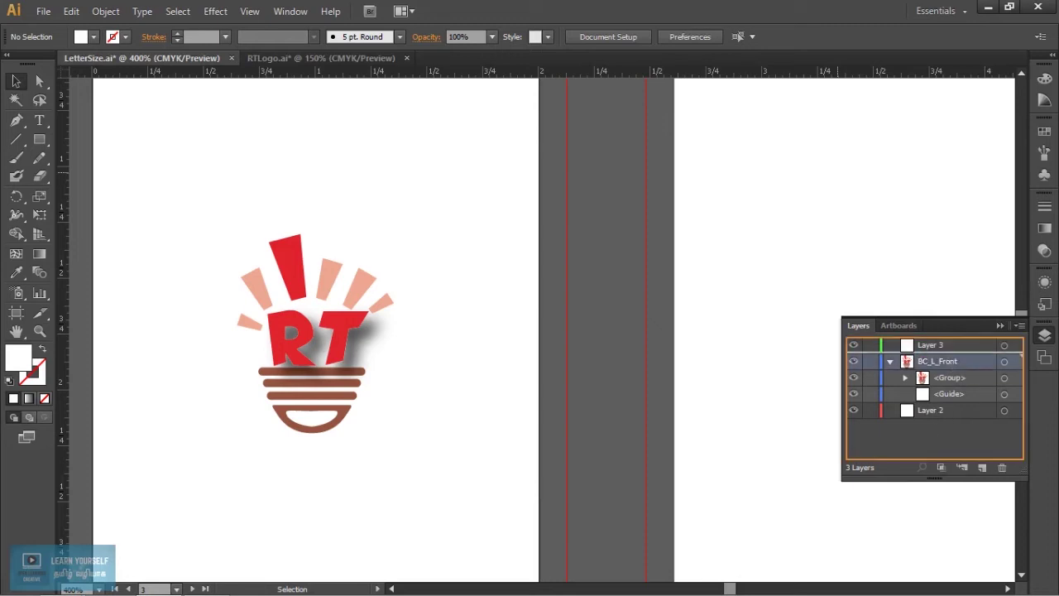
pyautogui.doubleClick(948, 348)
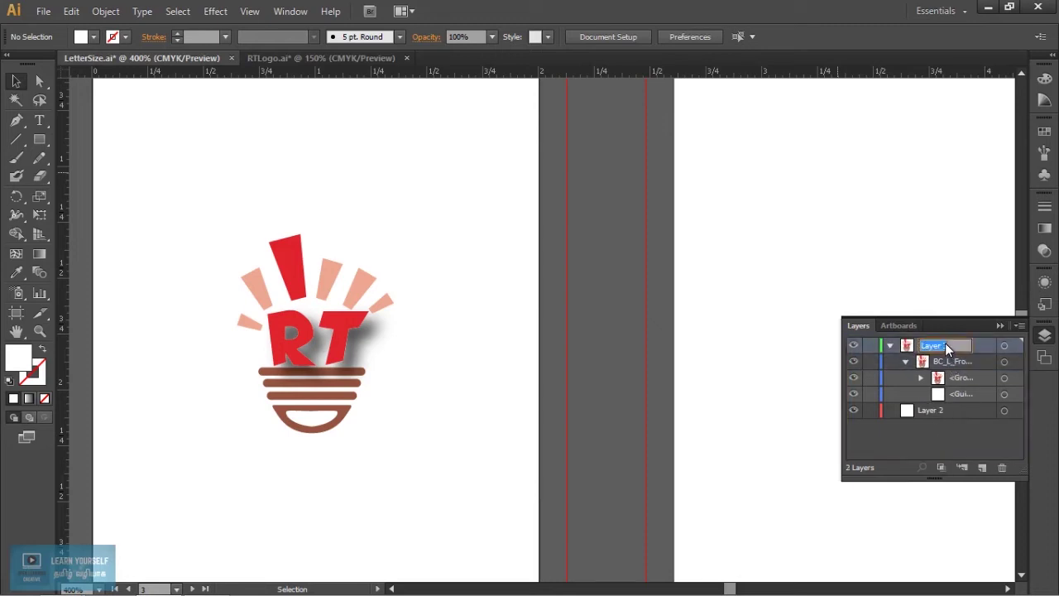
pyautogui.write('BC_L_Front')
pyautogui.click(940, 437)
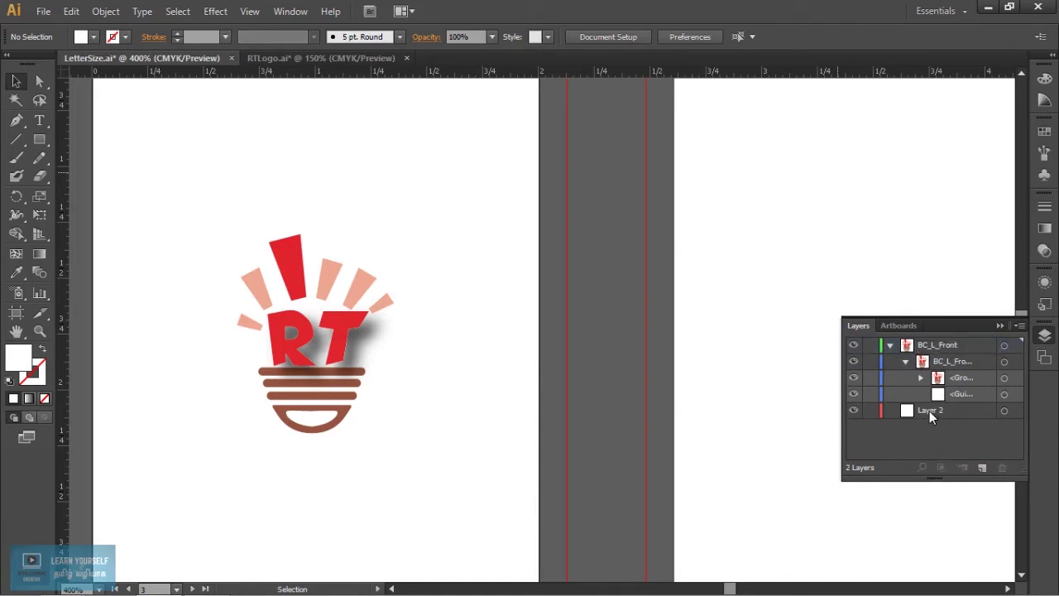
# Rename Layer 2 to BC_L_BG and nest it inside the top BC_L_Front layer
pyautogui.click(929, 411)
pyautogui.doubleClick(929, 413)
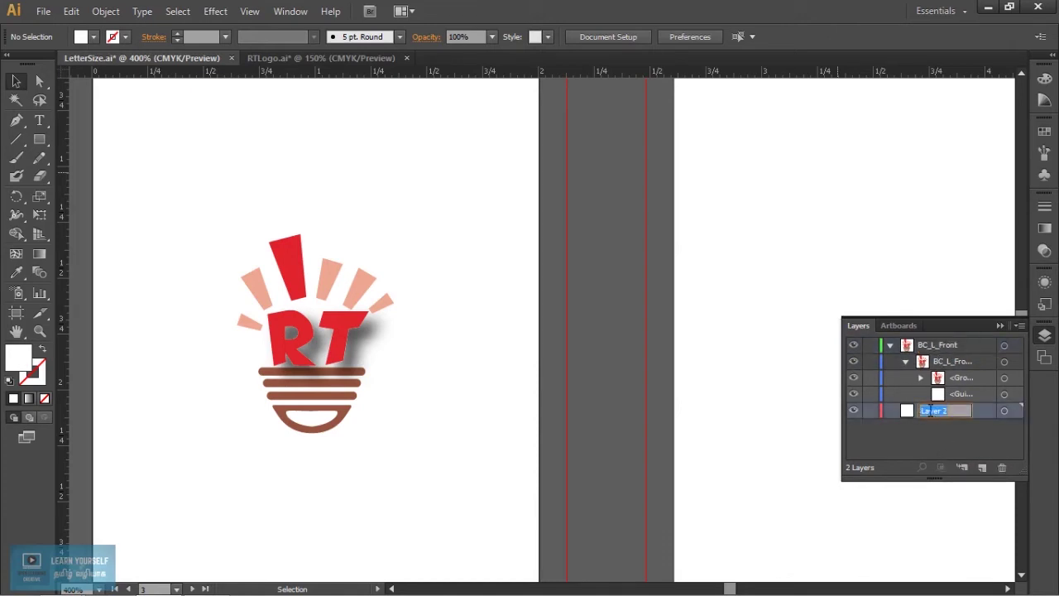
pyautogui.press('BackSpace')
pyautogui.hotkey('ctrl', 'v')
pyautogui.press('BackSpace')
pyautogui.press('BackSpace')
pyautogui.write('BG')
pyautogui.press('Return')
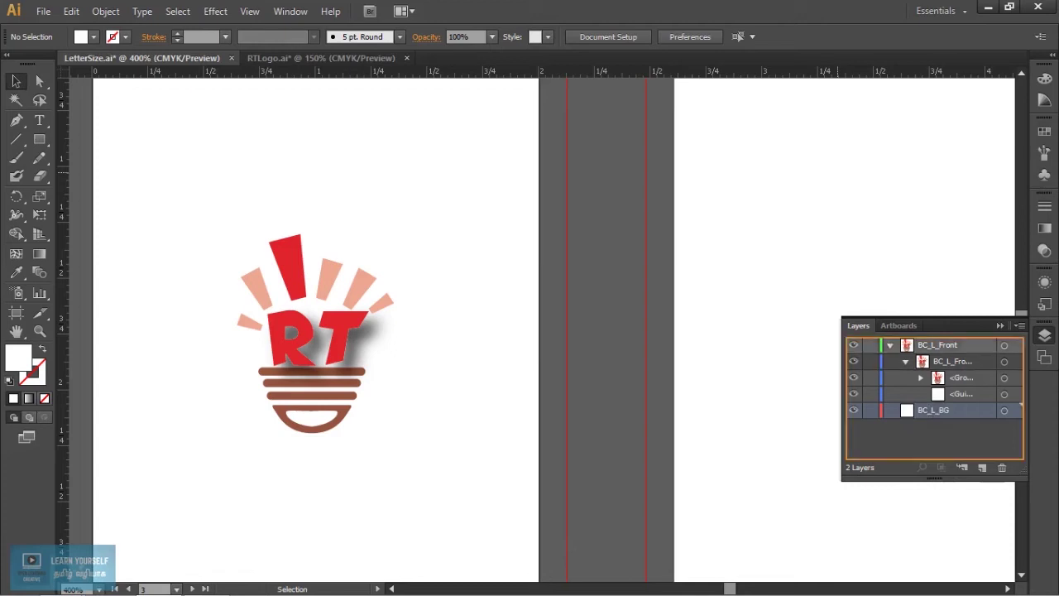
pyautogui.moveTo(930, 412); pyautogui.dragTo(891, 348)
pyautogui.click(890, 345)
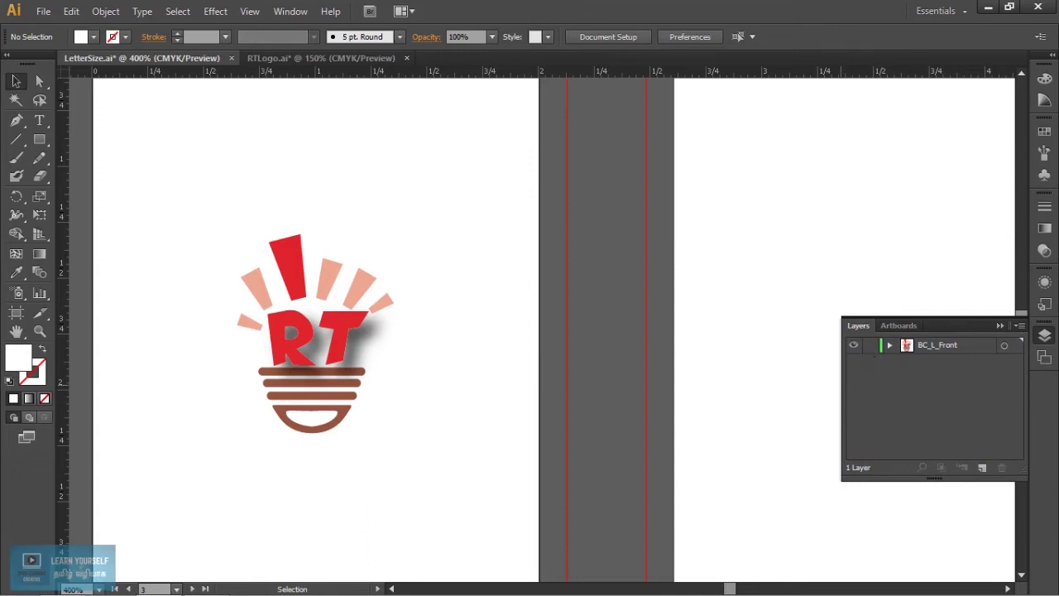
# Toggle sublayer visibility and move BC_L_BG out below the BC_L_Front layer
pyautogui.click(854, 346)
pyautogui.click(890, 345)
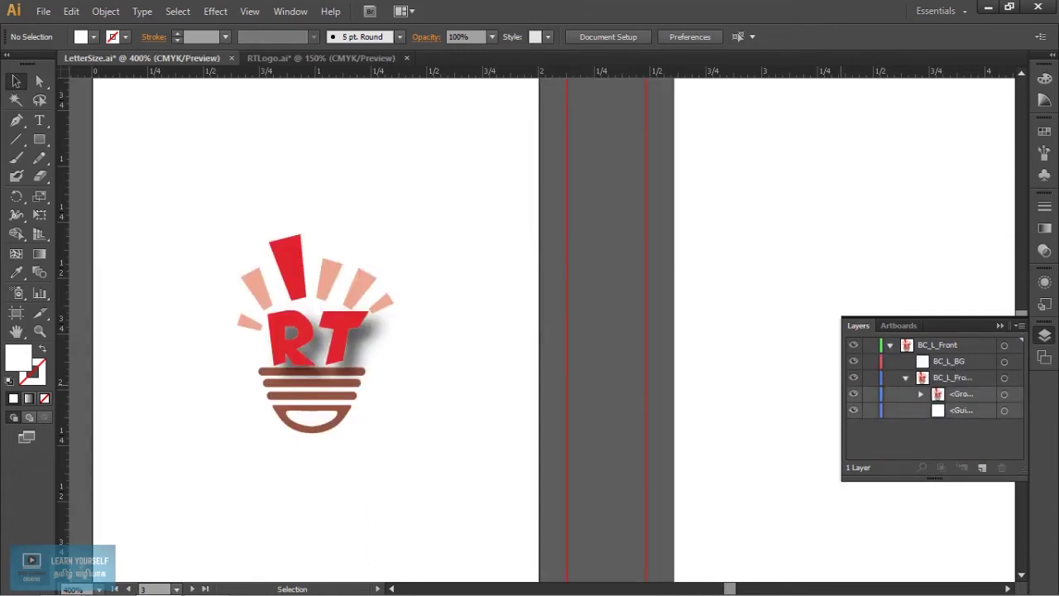
pyautogui.click(906, 377)
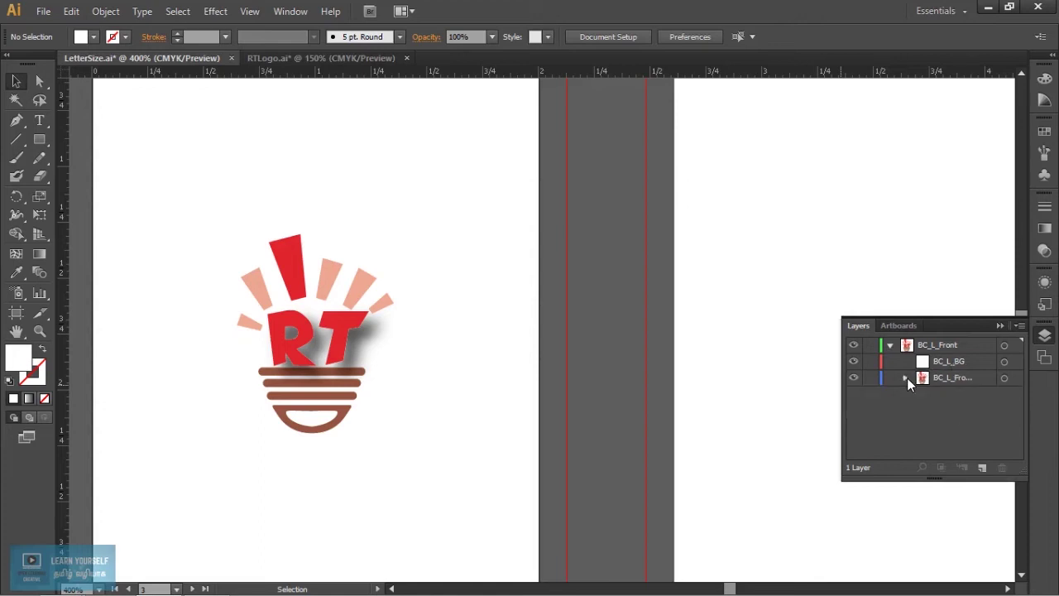
pyautogui.click(854, 377)
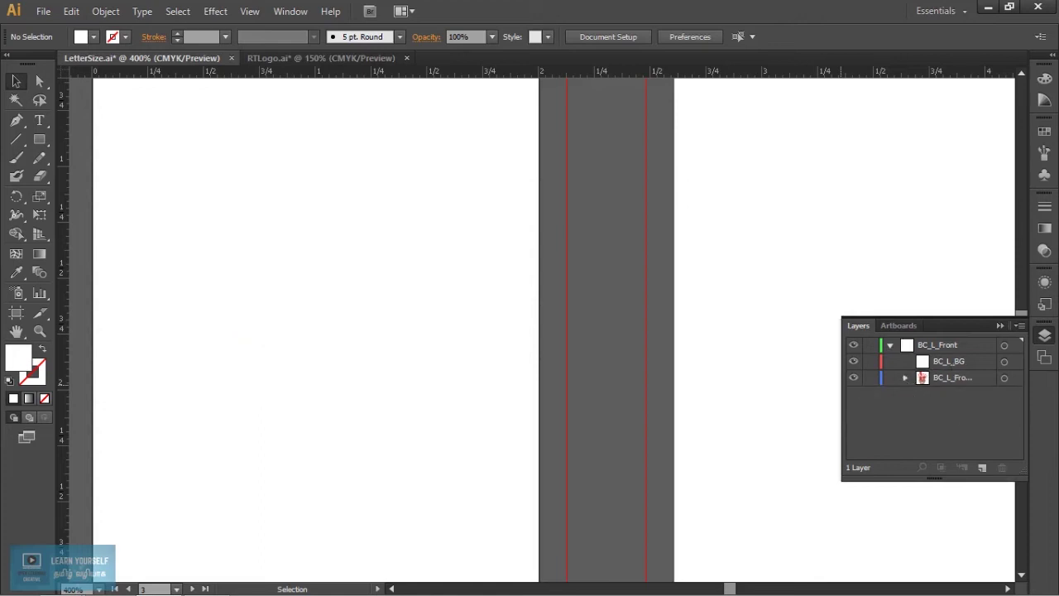
pyautogui.click(948, 364)
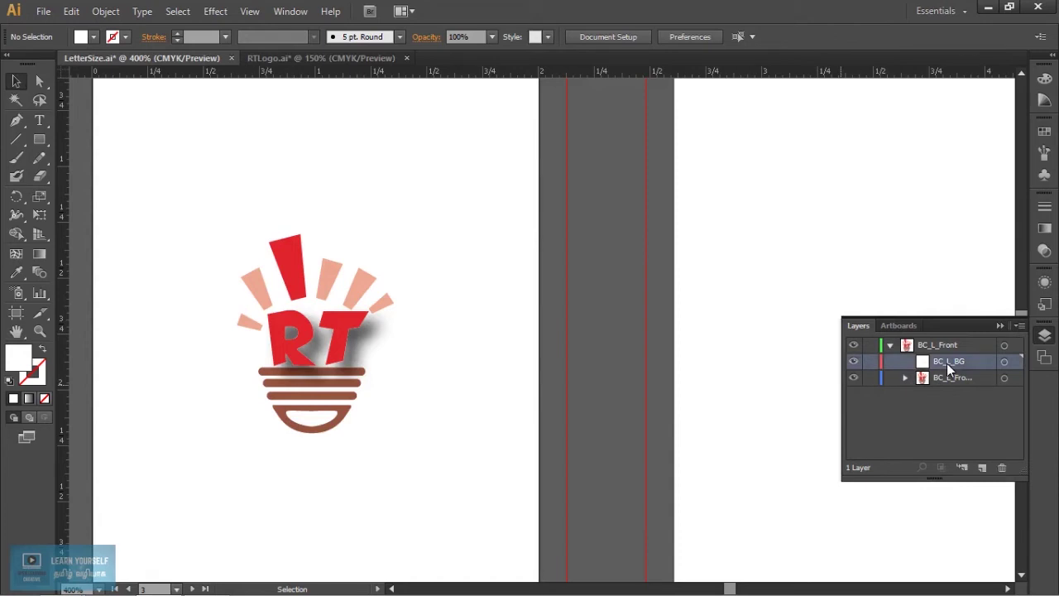
pyautogui.moveTo(950, 364); pyautogui.dragTo(949, 386)
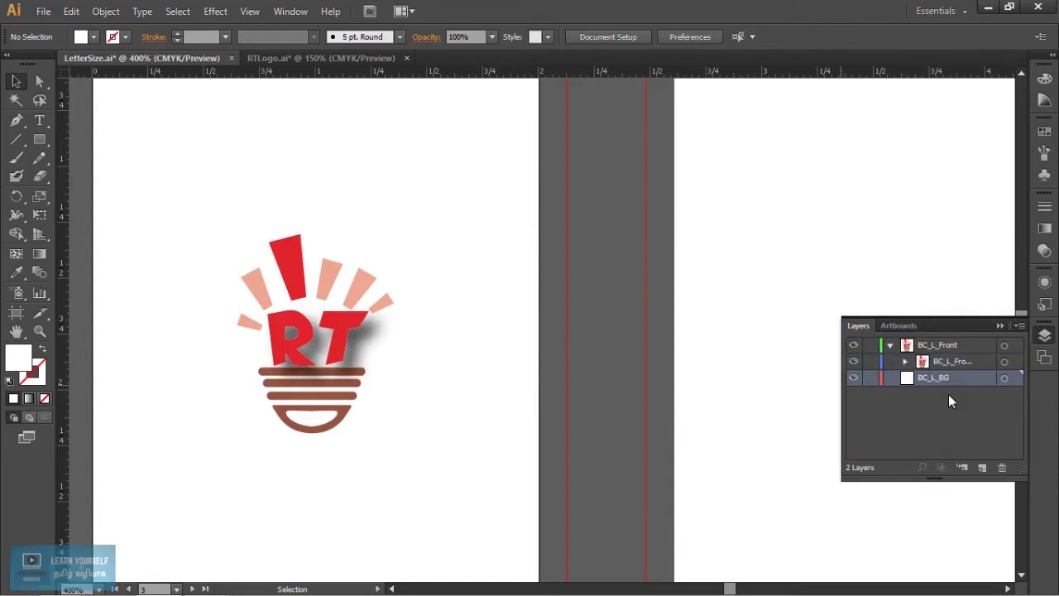
pyautogui.click(889, 346)
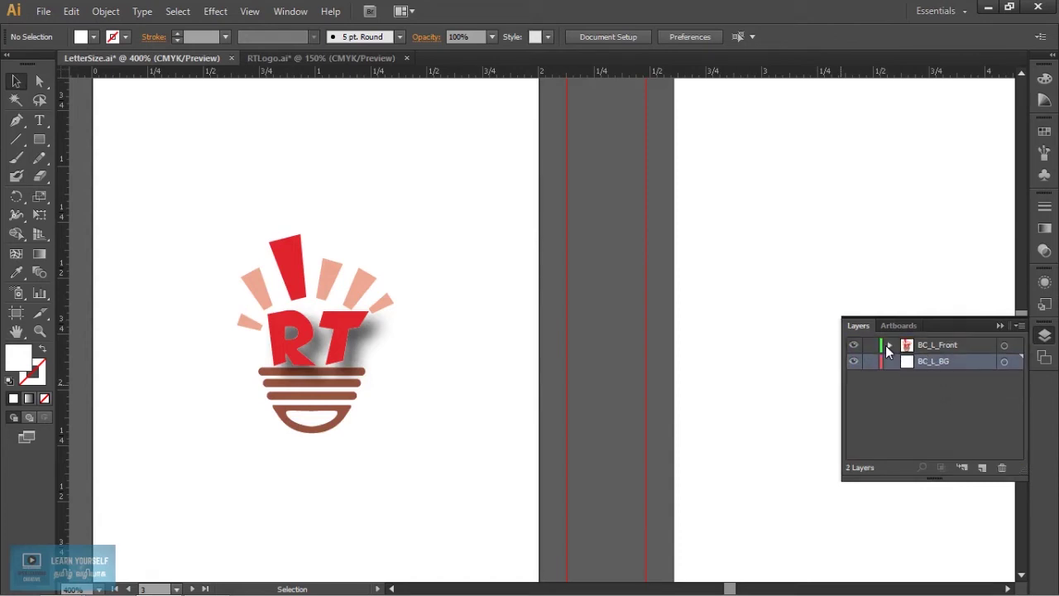
pyautogui.click(935, 388)
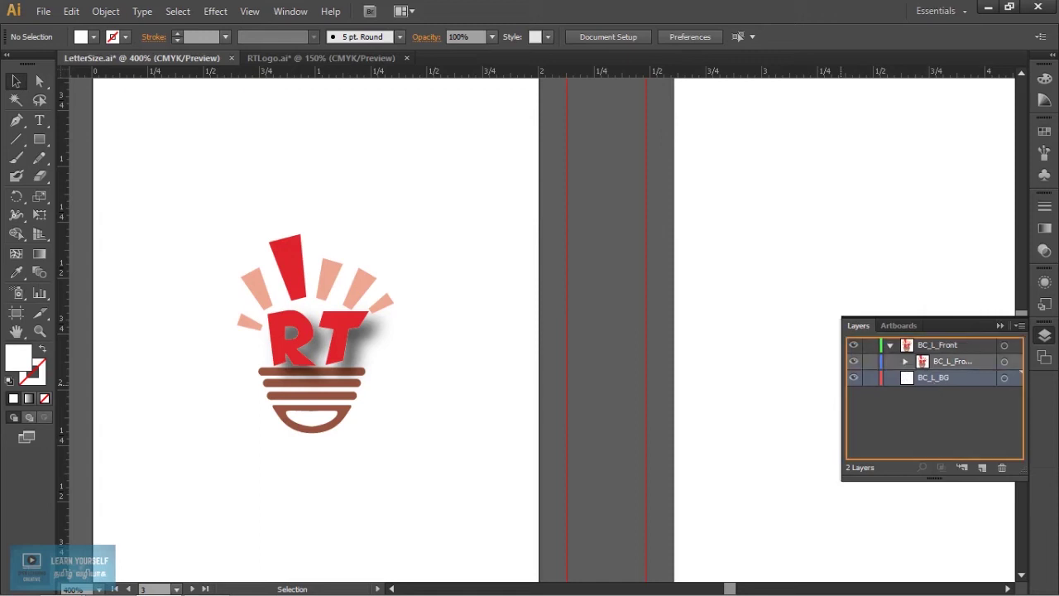
pyautogui.click(890, 346)
# Nest BC_L_BG inside BC_L_Front with the logo sublayer above it, targeting BC_L_BG
pyautogui.moveTo(910, 362); pyautogui.dragTo(893, 349)
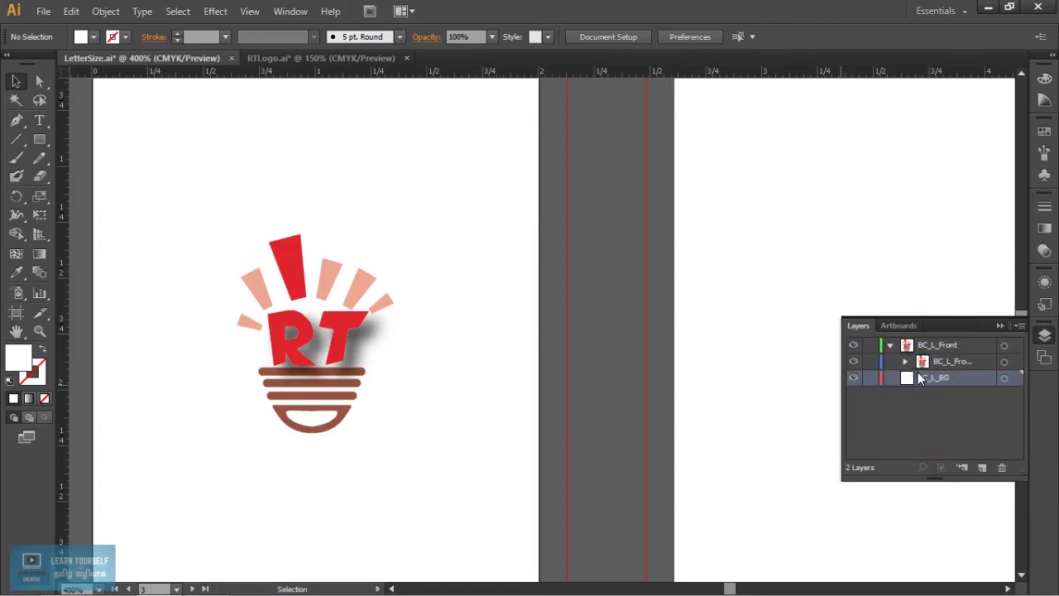
pyautogui.click(943, 379)
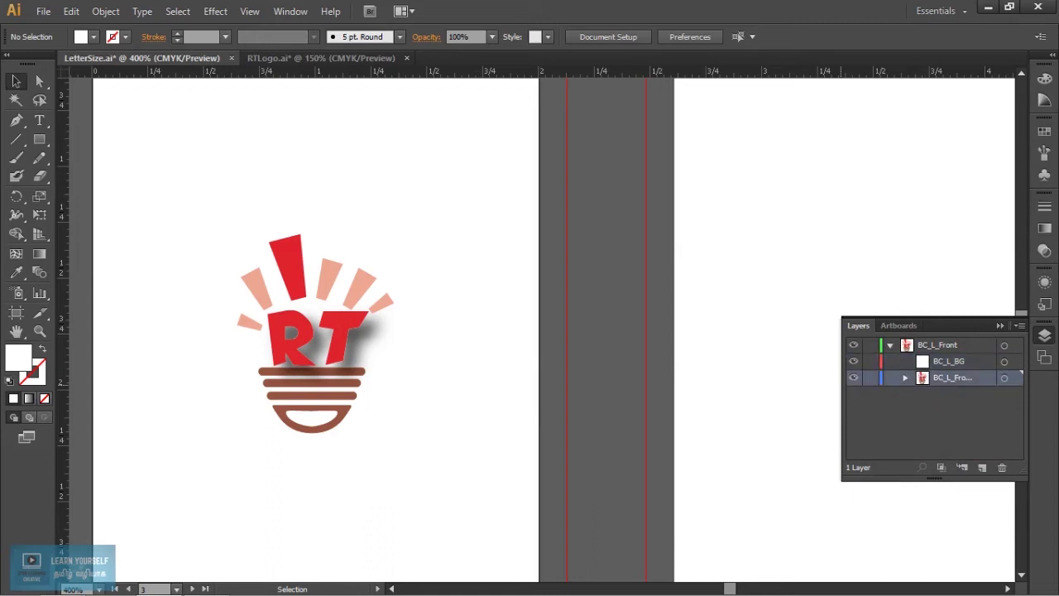
pyautogui.moveTo(944, 377); pyautogui.dragTo(943, 354)
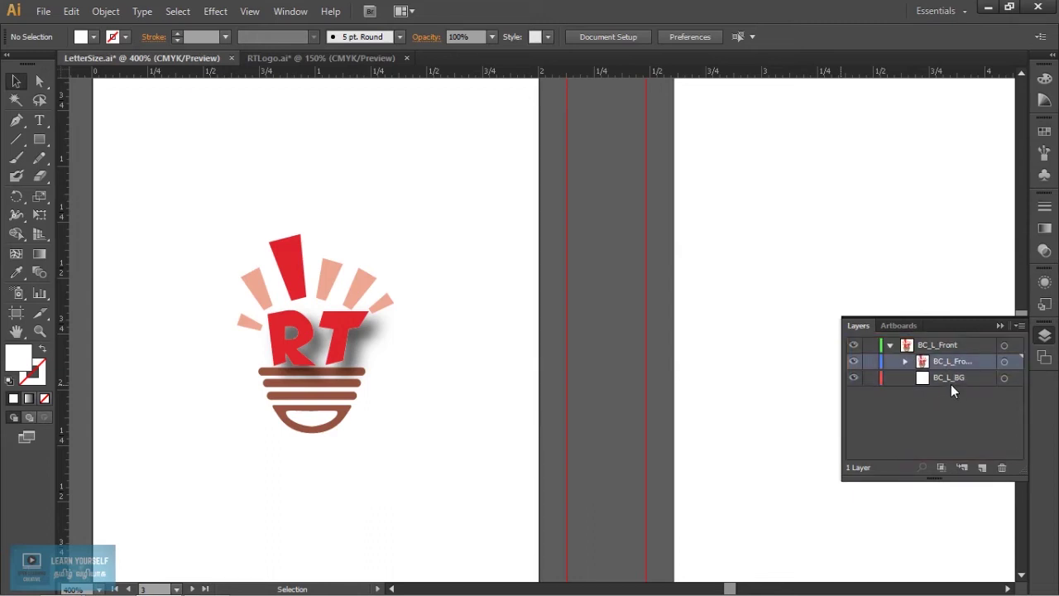
pyautogui.click(951, 379)
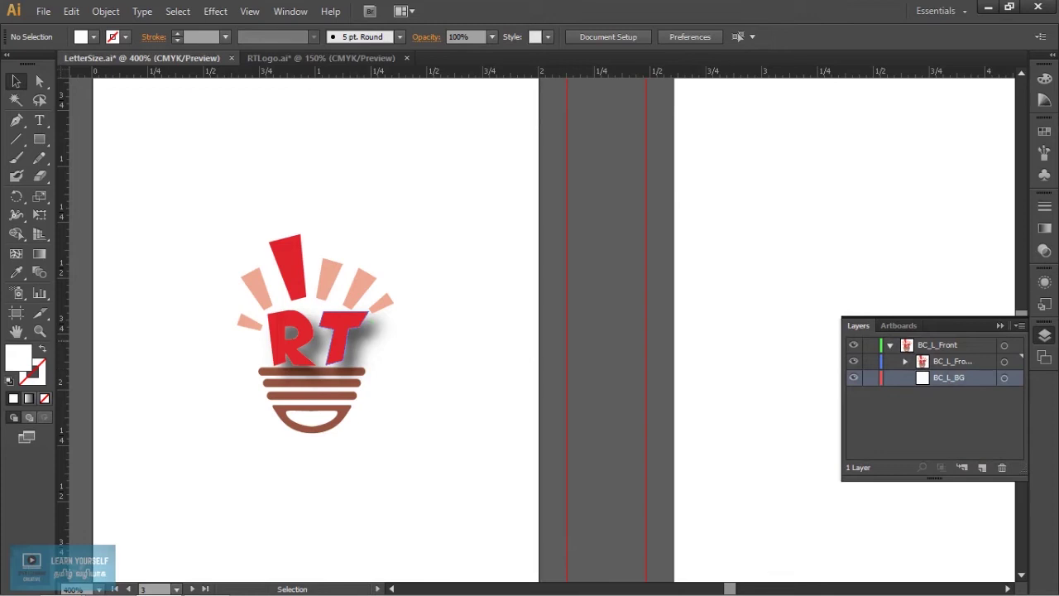
pyautogui.scroll(-1, 364, 316)
pyautogui.click(39, 141)
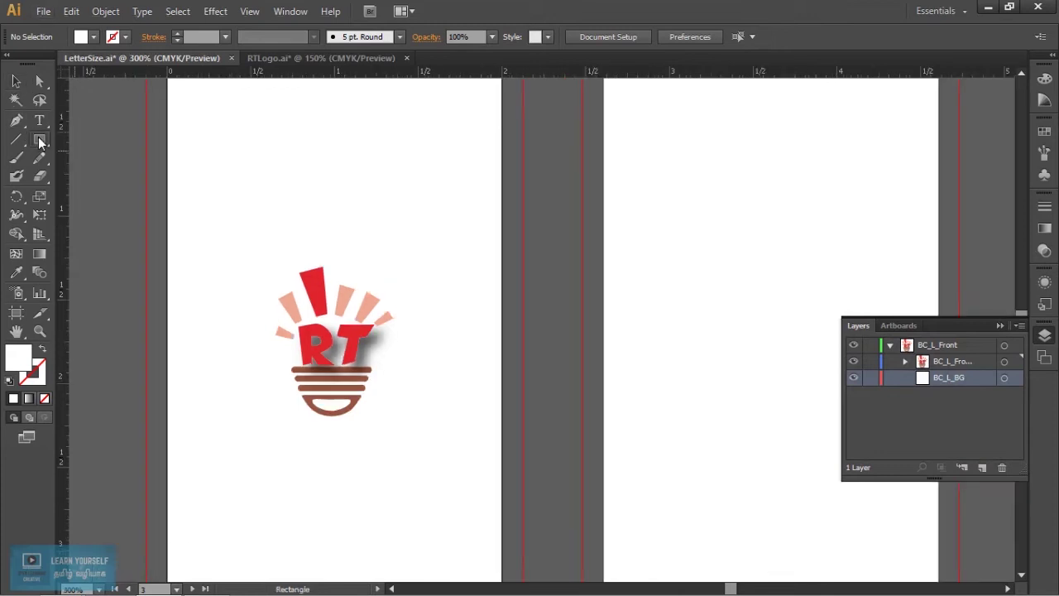
# Draw a small rectangle at the artboard corner, then discard it
pyautogui.scroll(-2, 256, 215)
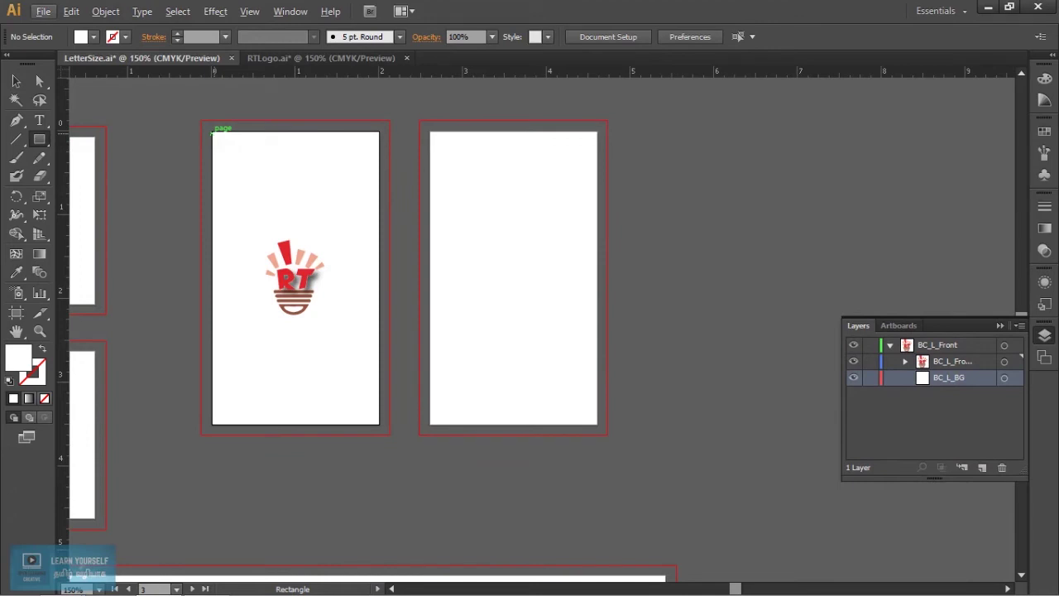
pyautogui.moveTo(212, 132); pyautogui.dragTo(250, 206)
pyautogui.click(250, 206)
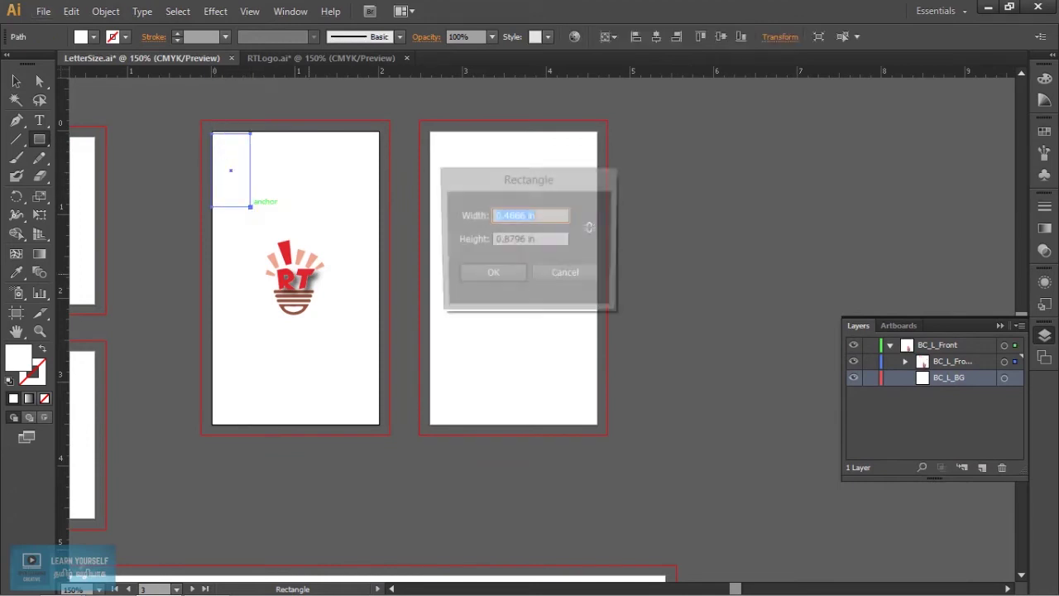
pyautogui.click(583, 281)
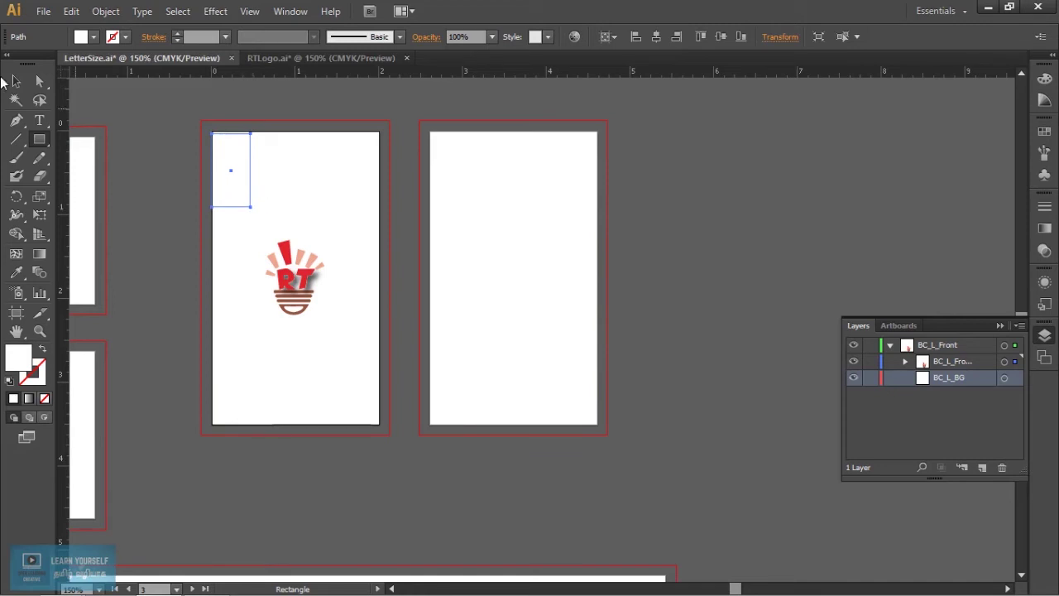
pyautogui.press('v')
pyautogui.hotkey('ctrl', 'shift', 'a')
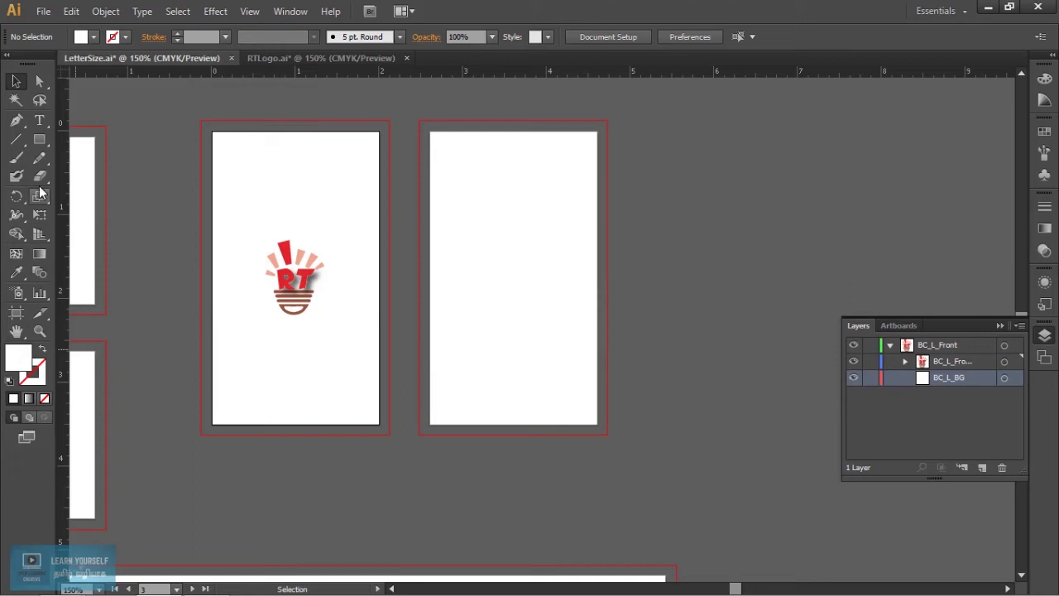
# Draw a rectangle covering the whole front artboard and move it into BC_L_BG
pyautogui.click(38, 139)
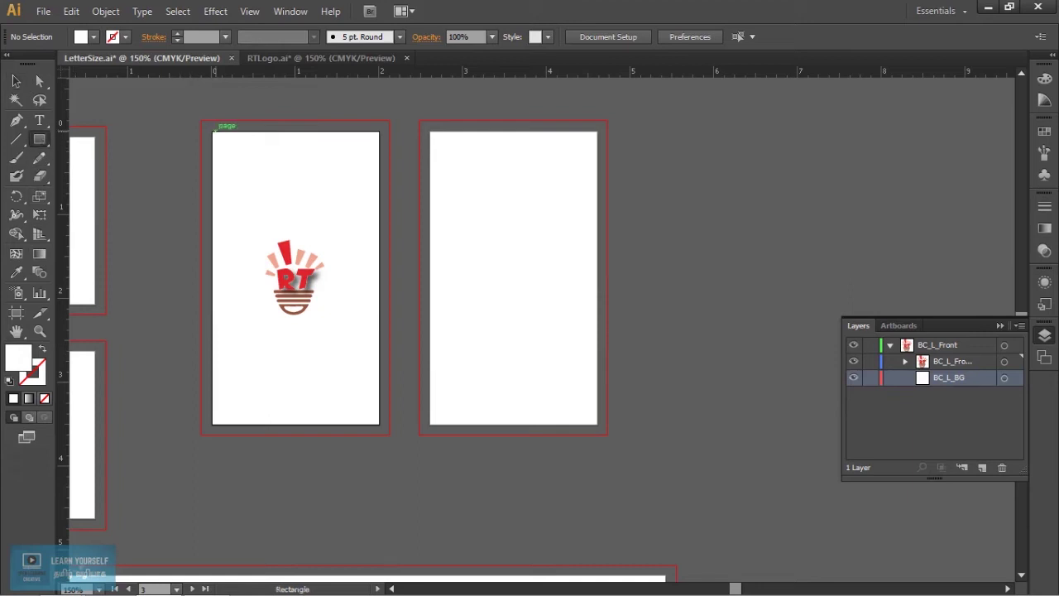
pyautogui.moveTo(212, 132); pyautogui.dragTo(380, 424)
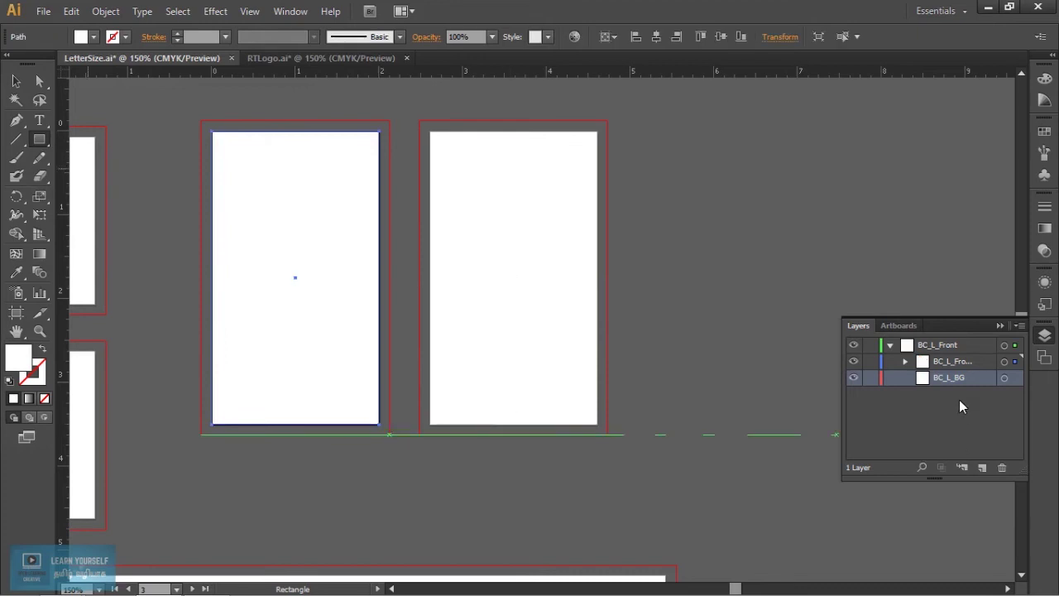
pyautogui.click(1016, 378)
pyautogui.moveTo(1016, 382); pyautogui.dragTo(1016, 378)
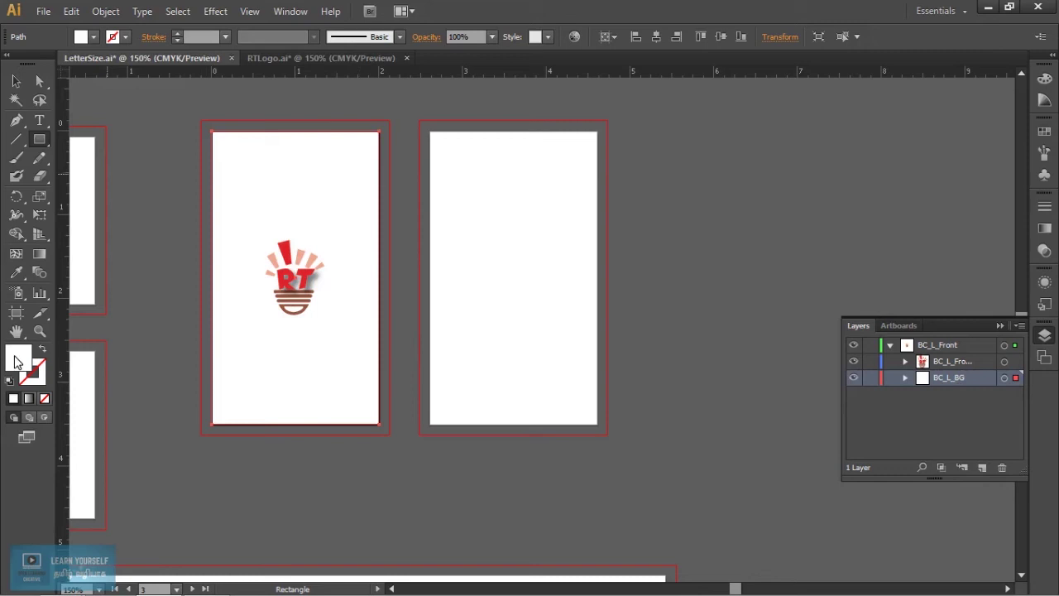
# Fill the front background rectangle medium grey #6B6B6B, then deselect and zoom in
pyautogui.doubleClick(18, 358)
pyautogui.click(618, 394)
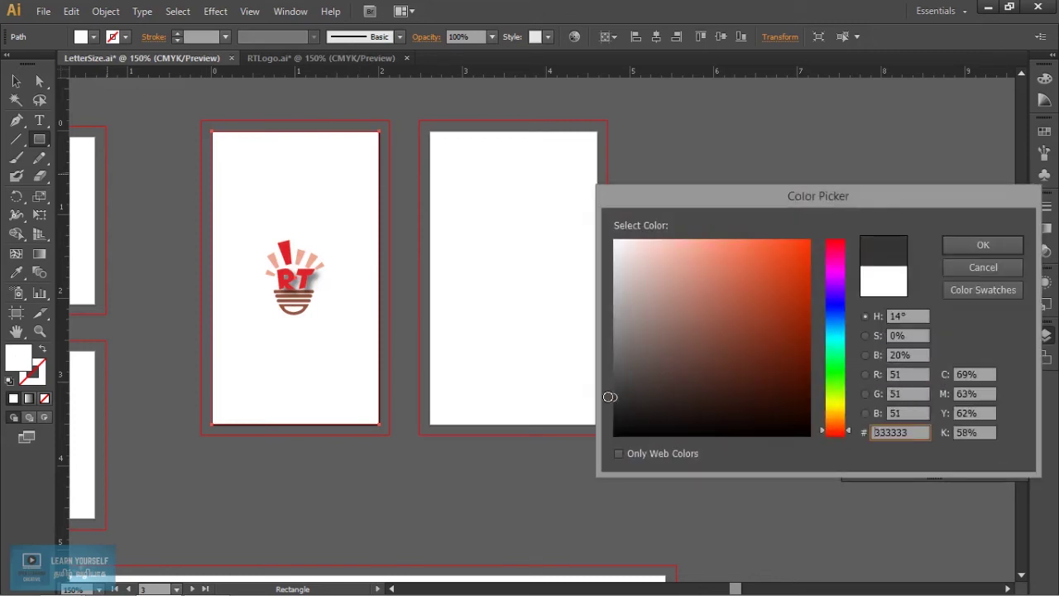
pyautogui.moveTo(618, 394); pyautogui.dragTo(613, 383)
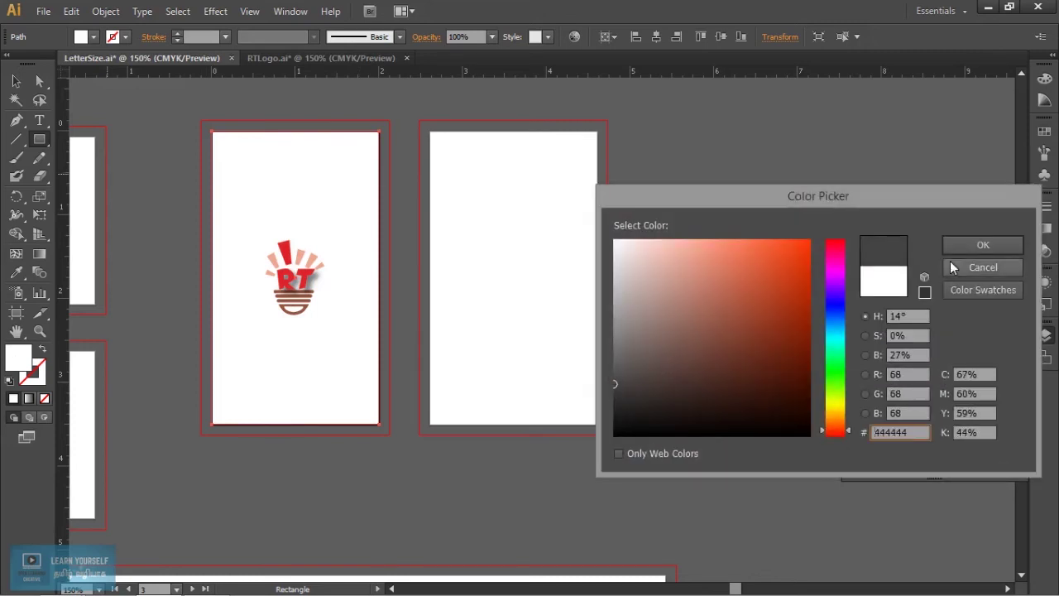
pyautogui.click(982, 245)
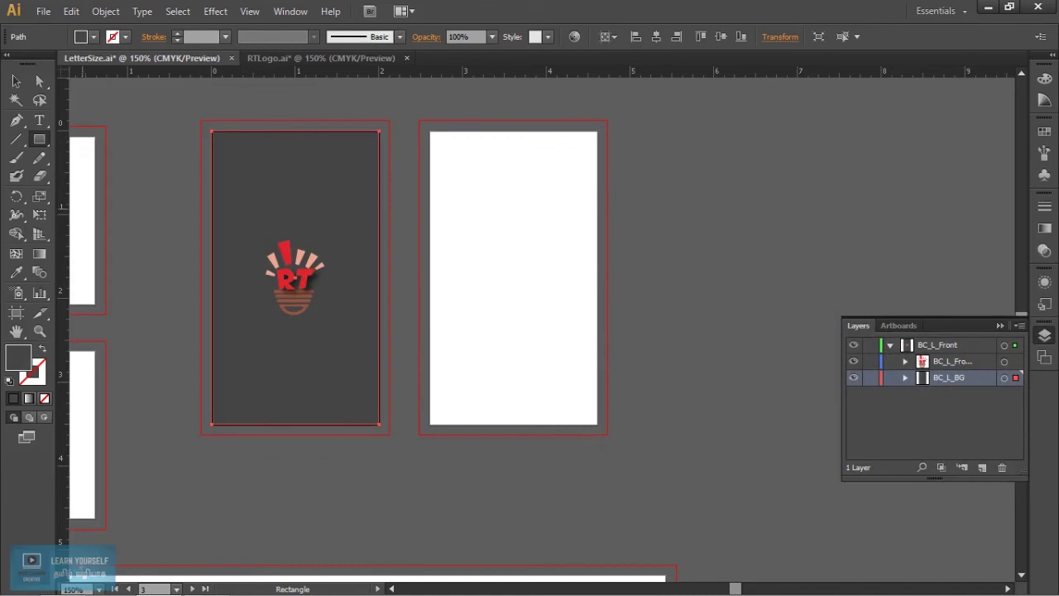
pyautogui.doubleClick(18, 365)
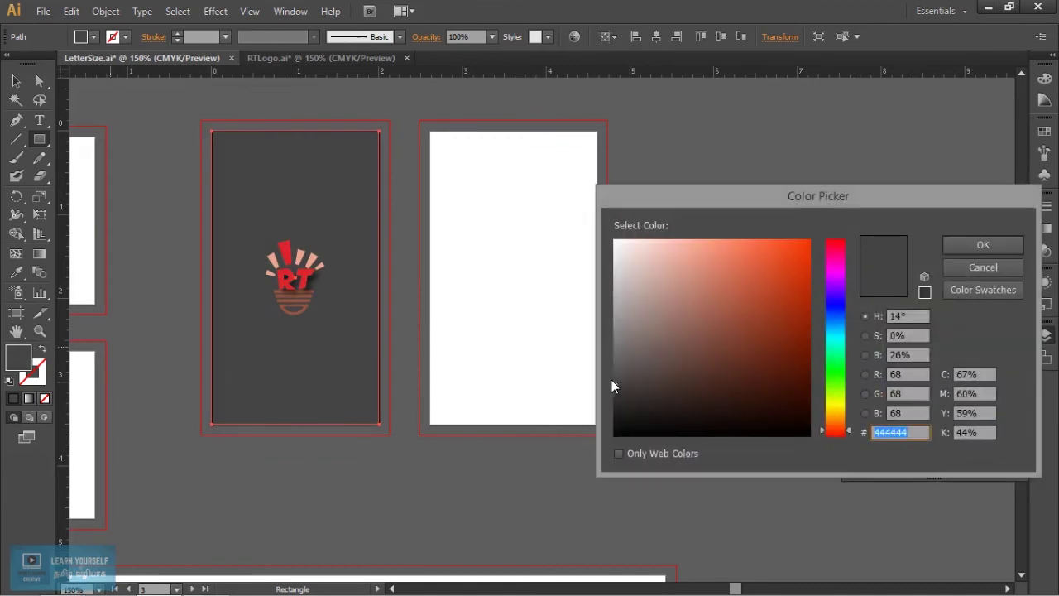
pyautogui.moveTo(613, 382); pyautogui.dragTo(613, 353)
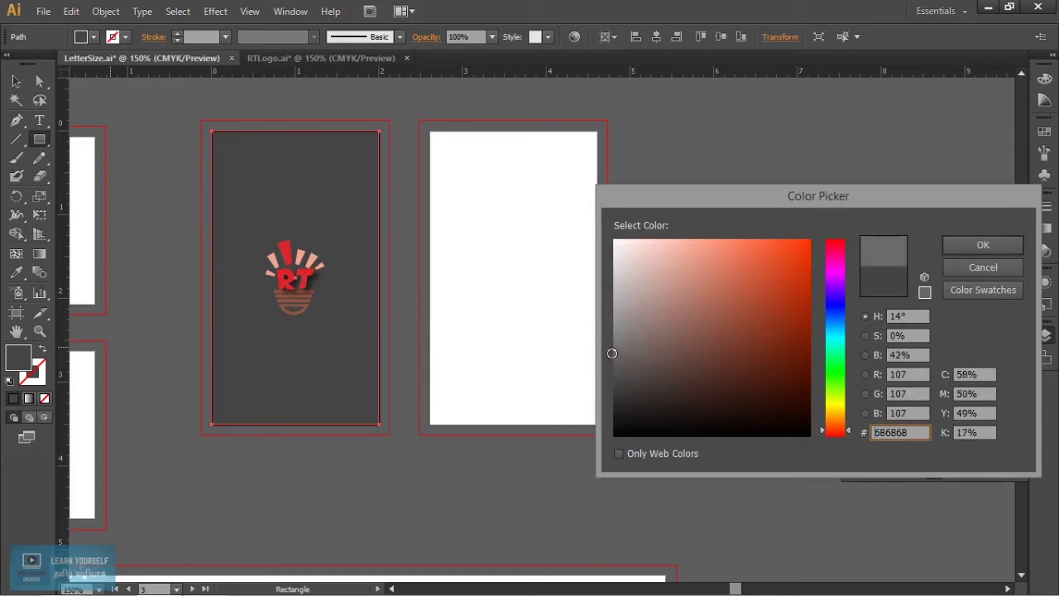
pyautogui.click(1000, 248)
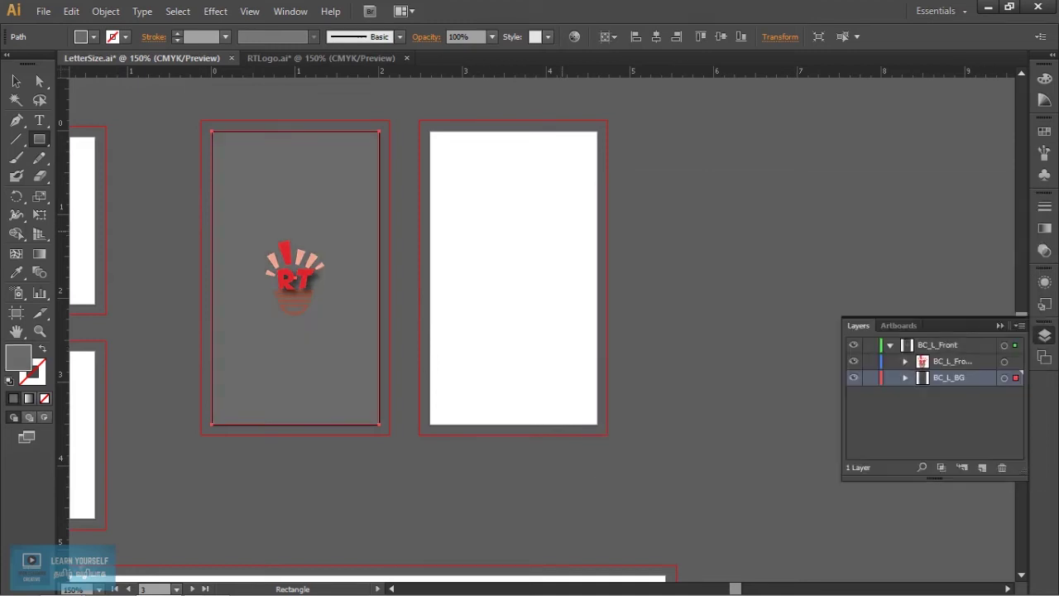
pyautogui.click(16, 80)
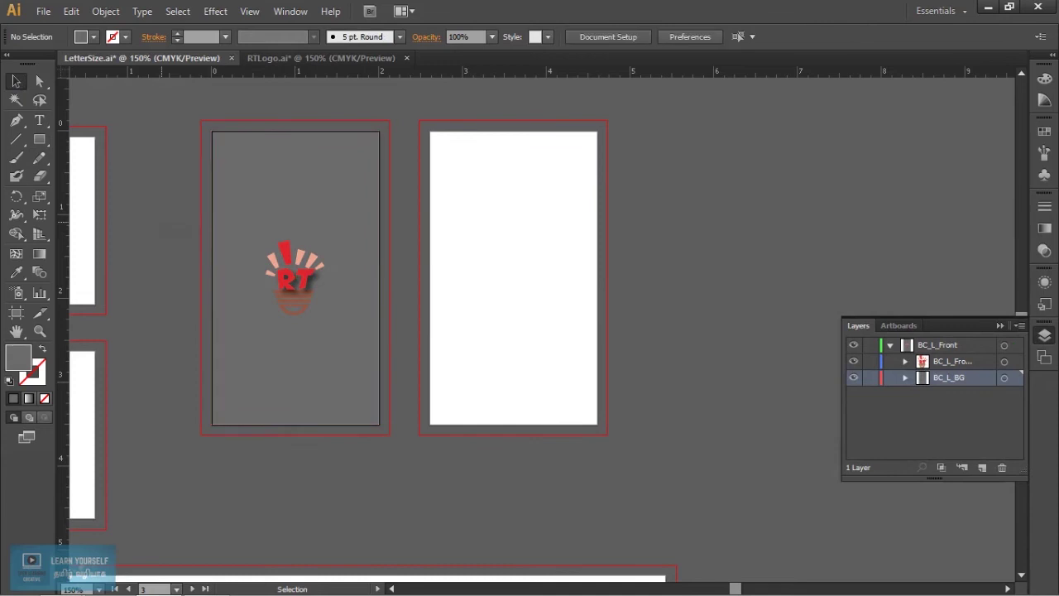
pyautogui.hotkey('ctrl', 'shift', 'a')
pyautogui.hotkey('ctrl', '+')
pyautogui.hotkey('ctrl', '+')
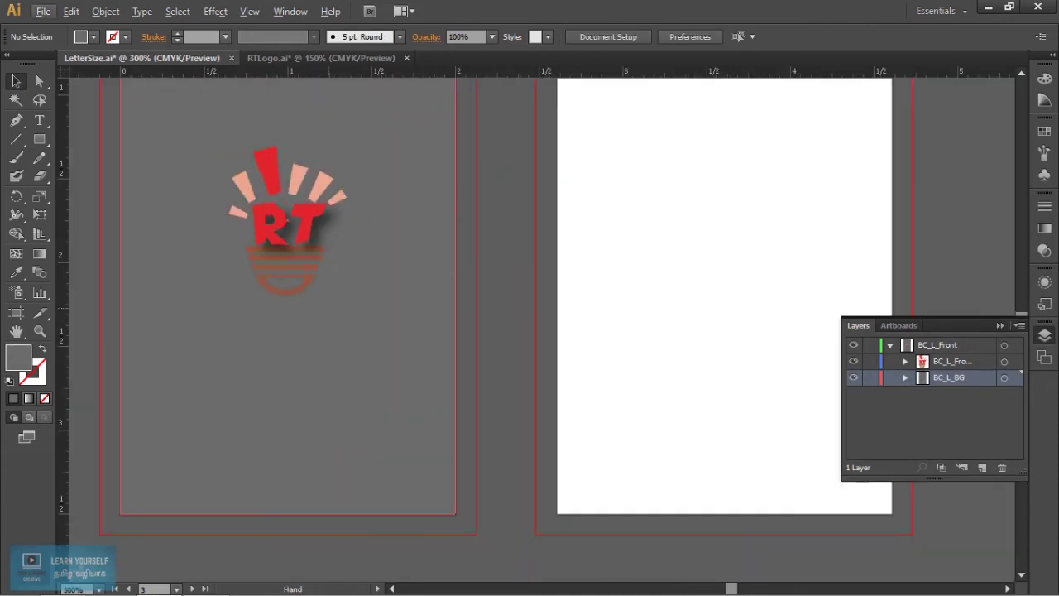
# Recolour the front background rectangle's fill to light peach #FFC28A and deselect it
pyautogui.moveTo(298, 303); pyautogui.dragTo(408, 469)
pyautogui.click(408, 470)
pyautogui.scroll(-3, 408, 469)
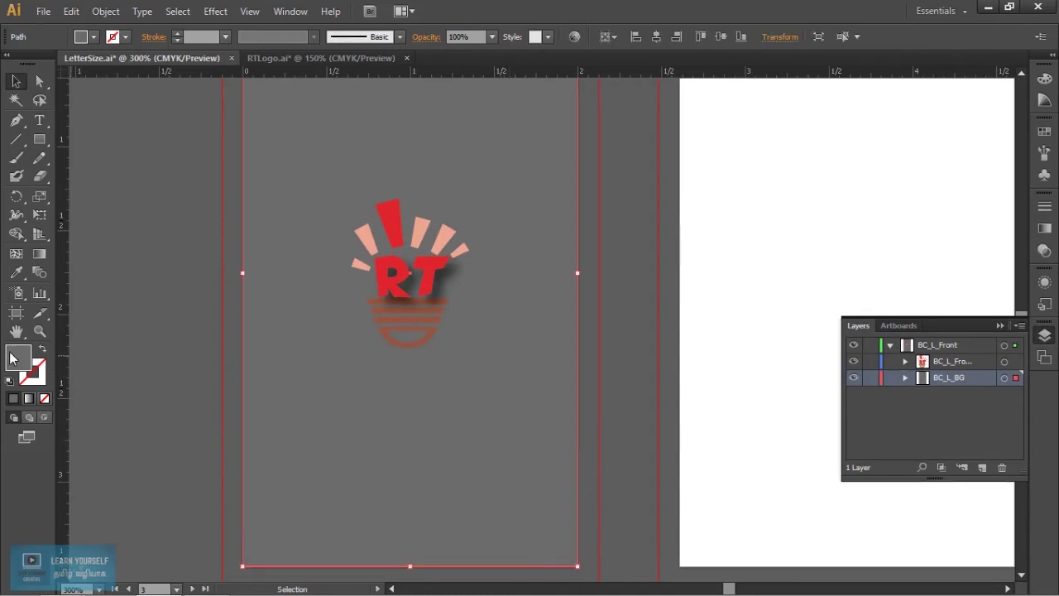
pyautogui.doubleClick(12, 357)
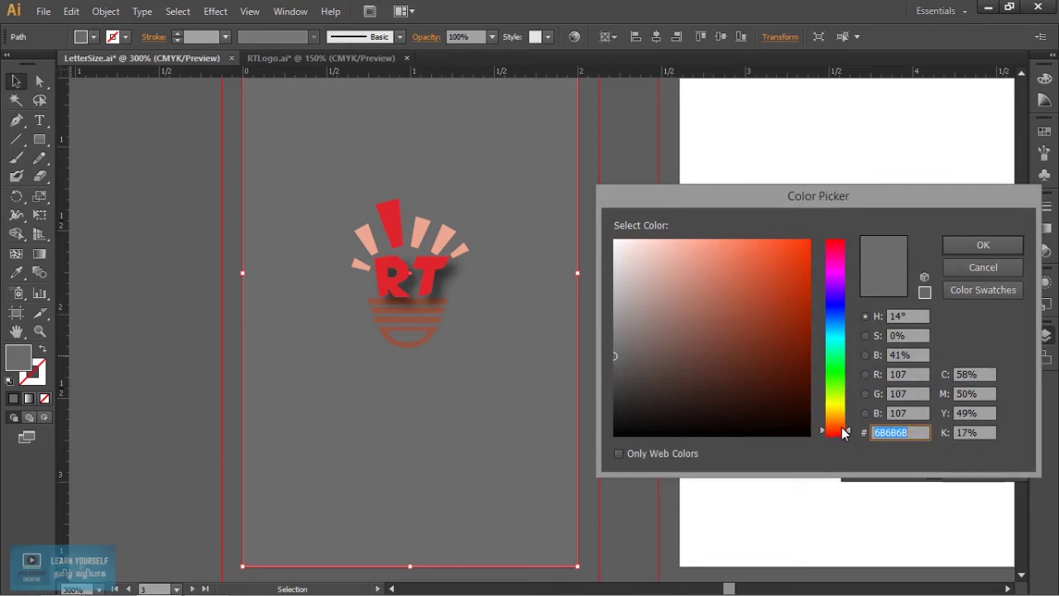
pyautogui.moveTo(844, 433); pyautogui.dragTo(845, 425)
pyautogui.moveTo(766, 298); pyautogui.dragTo(769, 273)
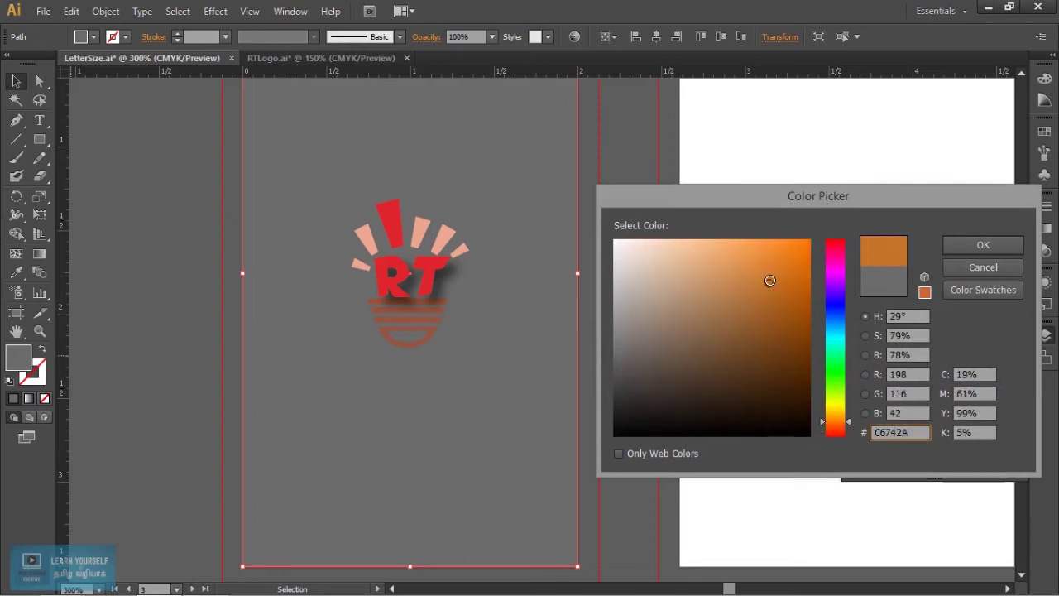
pyautogui.moveTo(770, 273)
pyautogui.mouseDown()
pyautogui.moveTo(762, 243)
pyautogui.moveTo(705, 236)
pyautogui.mouseUp()
pyautogui.click(985, 247)
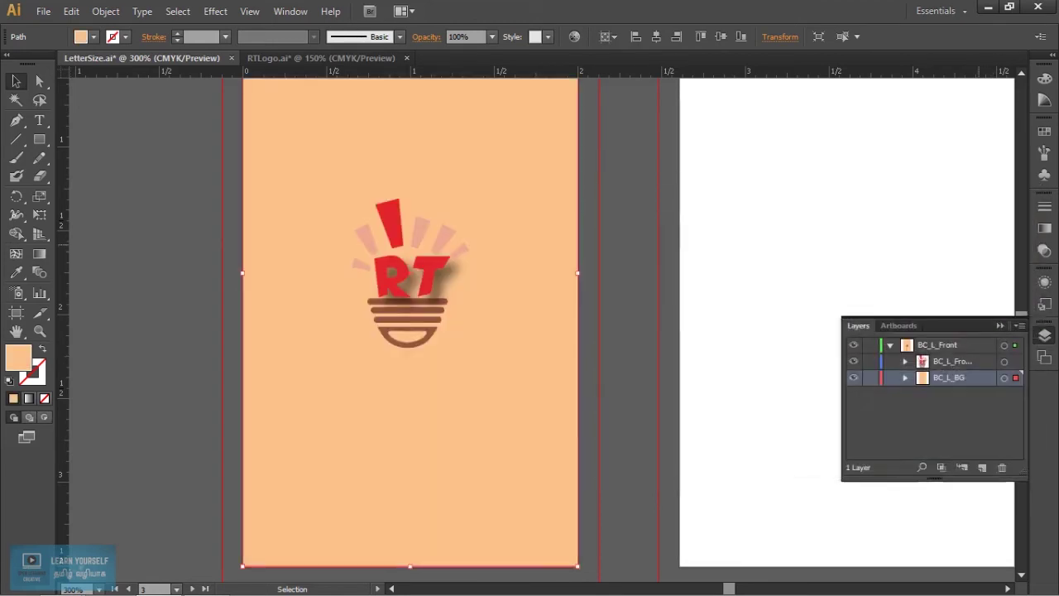
pyautogui.hotkey('ctrl', 'shift', 'a')
pyautogui.scroll(2, 403, 323)
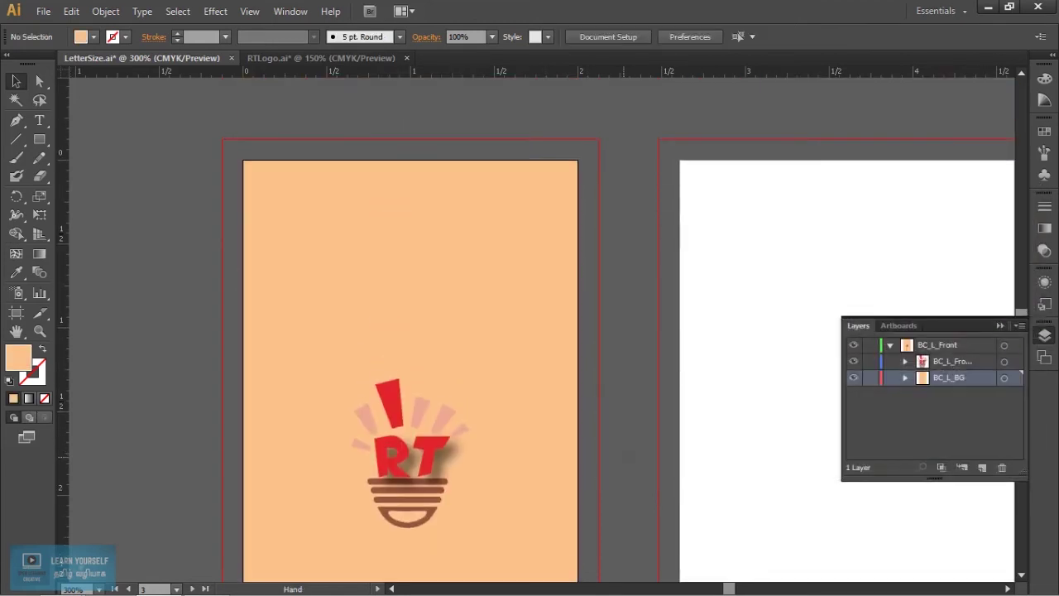
# Lighten the peach background fill to a softer tone and deselect
pyautogui.scroll(-3, 404, 323)
pyautogui.click(397, 414)
pyautogui.doubleClick(18, 358)
pyautogui.moveTo(697, 247); pyautogui.dragTo(670, 240)
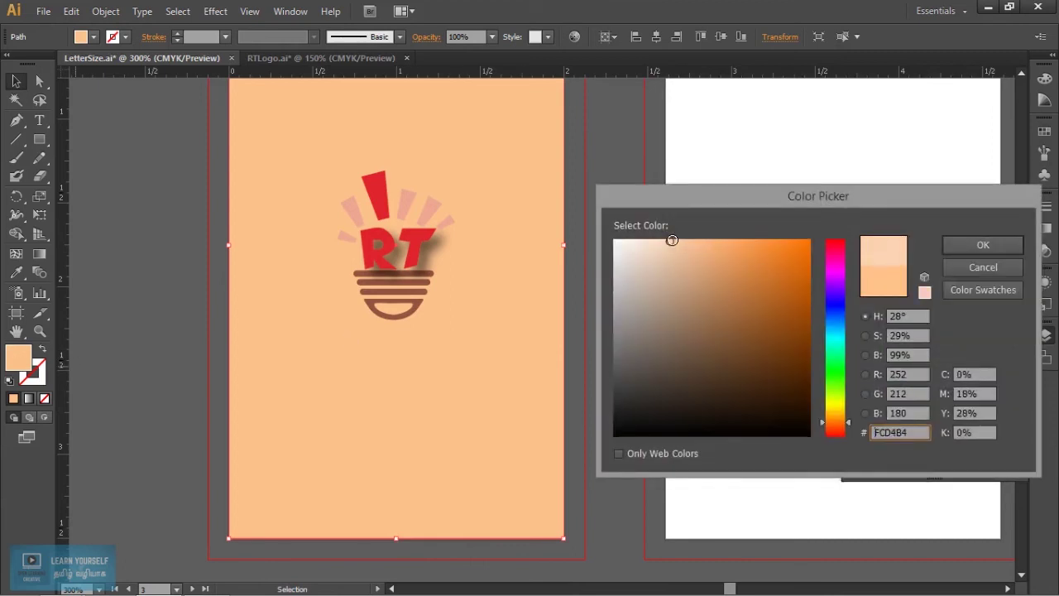
pyautogui.click(983, 246)
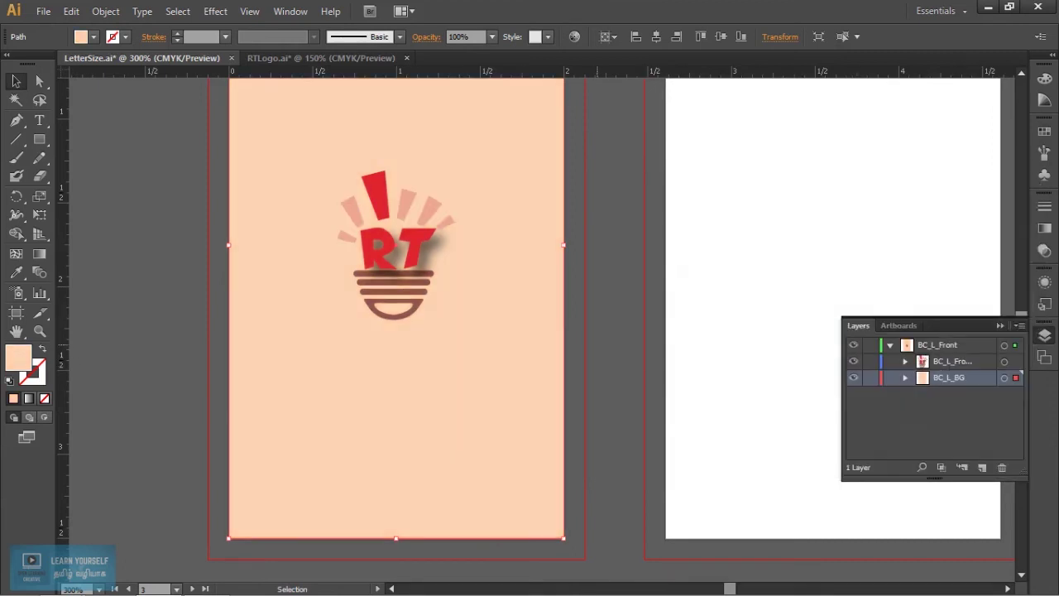
pyautogui.hotkey('ctrl', 'shift', 'a')
# Pan the view so the white back artboard appears beside the peach front
pyautogui.moveTo(397, 373)
pyautogui.mouseDown()
pyautogui.moveTo(393, 308)
pyautogui.moveTo(470, 470)
pyautogui.mouseUp()
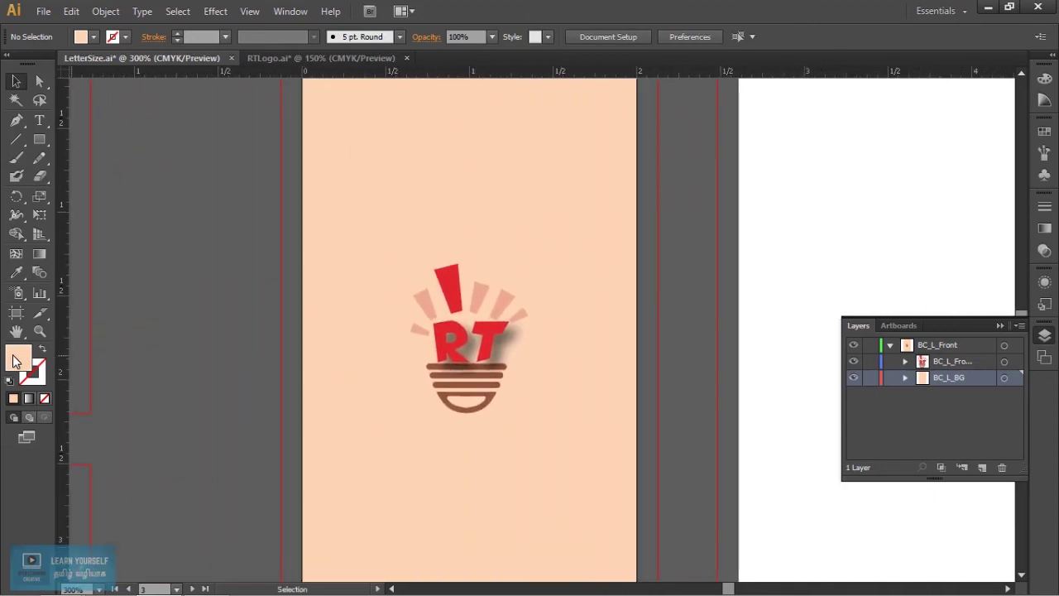
pyautogui.doubleClick(16, 361)
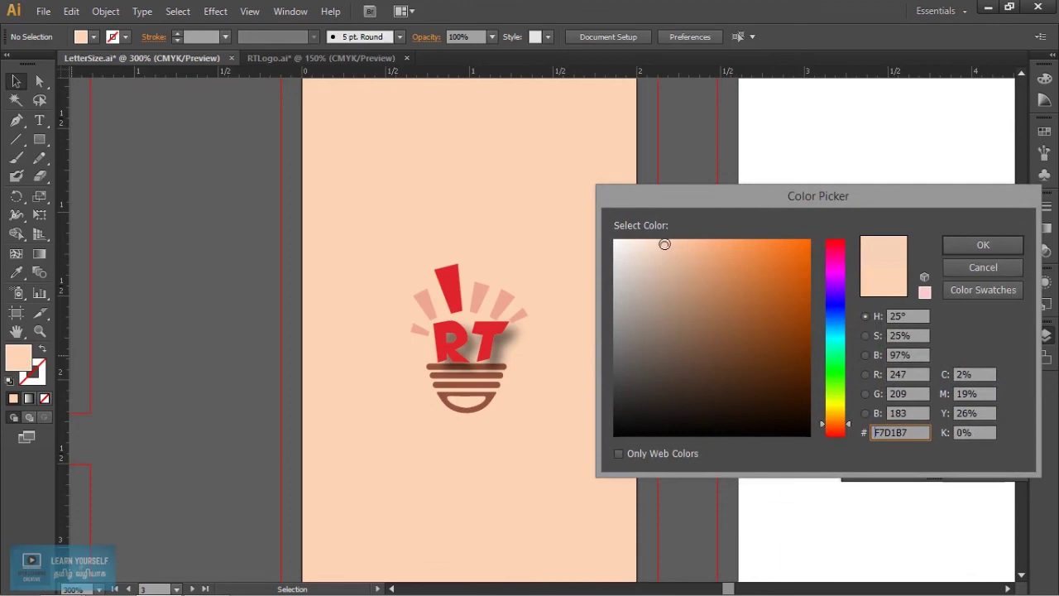
pyautogui.click(985, 245)
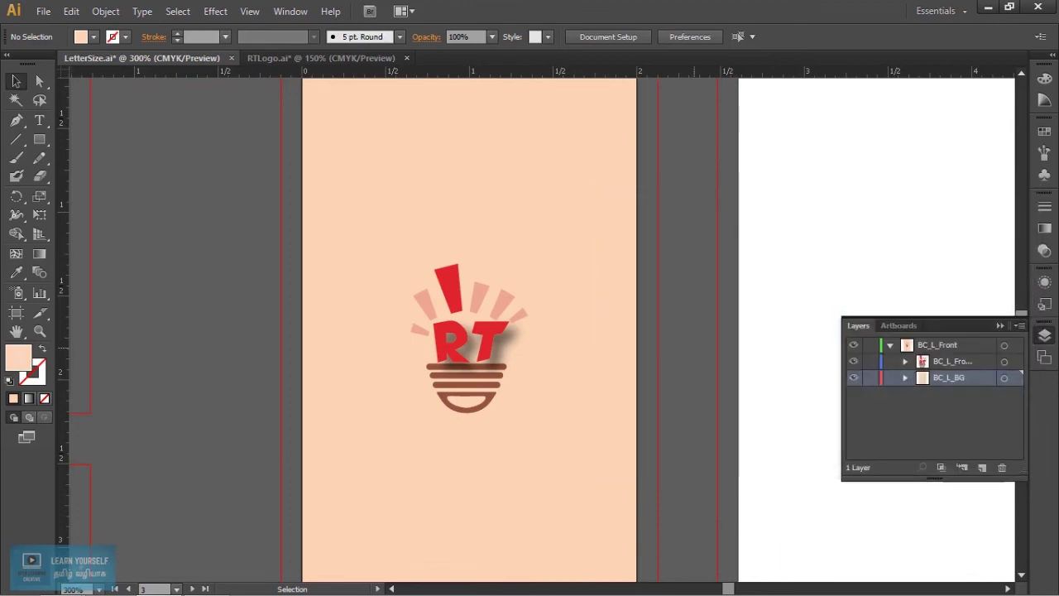
pyautogui.moveTo(497, 331); pyautogui.dragTo(338, 332)
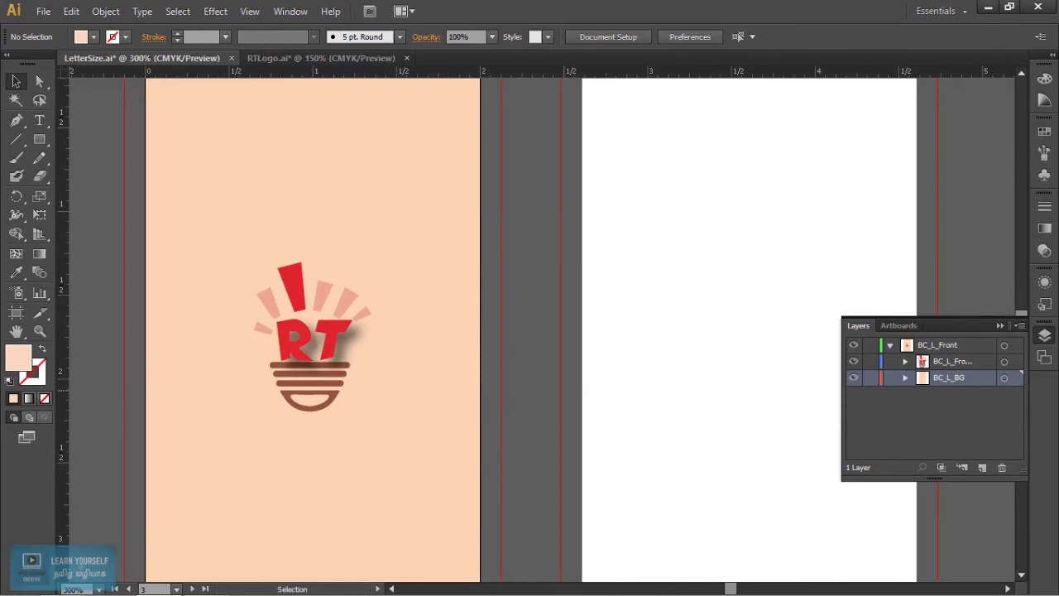
pyautogui.keyDown('alt'); pyautogui.scroll(-1, 506, 418); pyautogui.keyUp('alt')
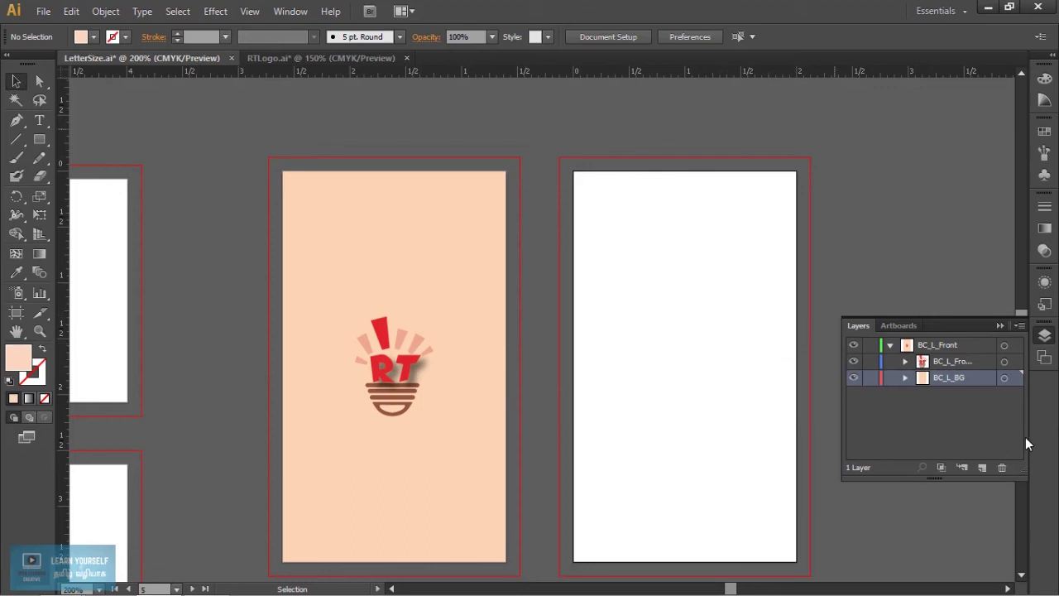
# Create a new layer BC_L_Back above BC_L_Front, then select the peach background rectangle
pyautogui.click(891, 345)
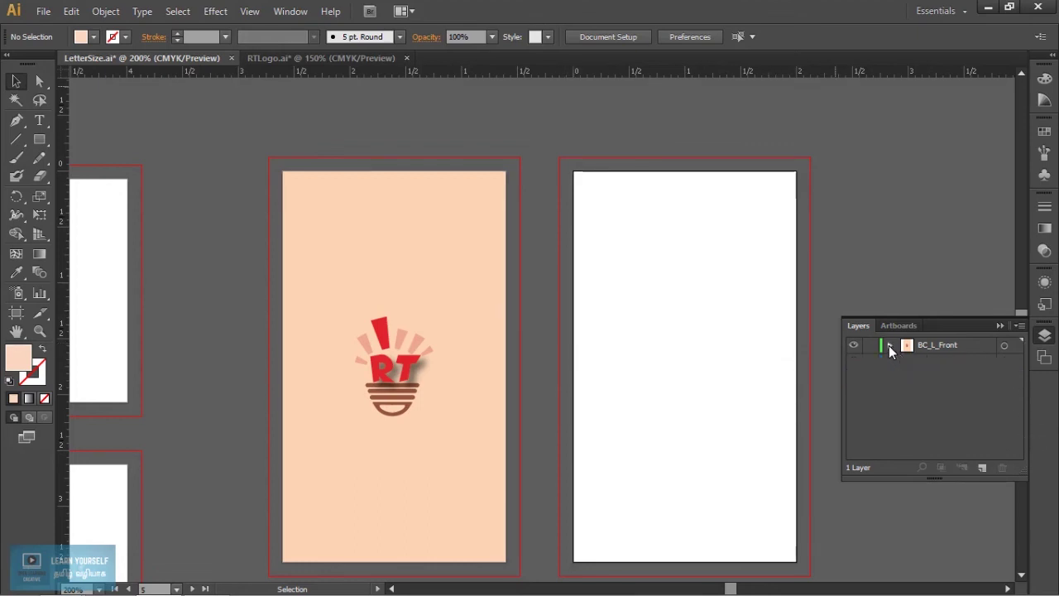
pyautogui.click(982, 467)
pyautogui.click(939, 361)
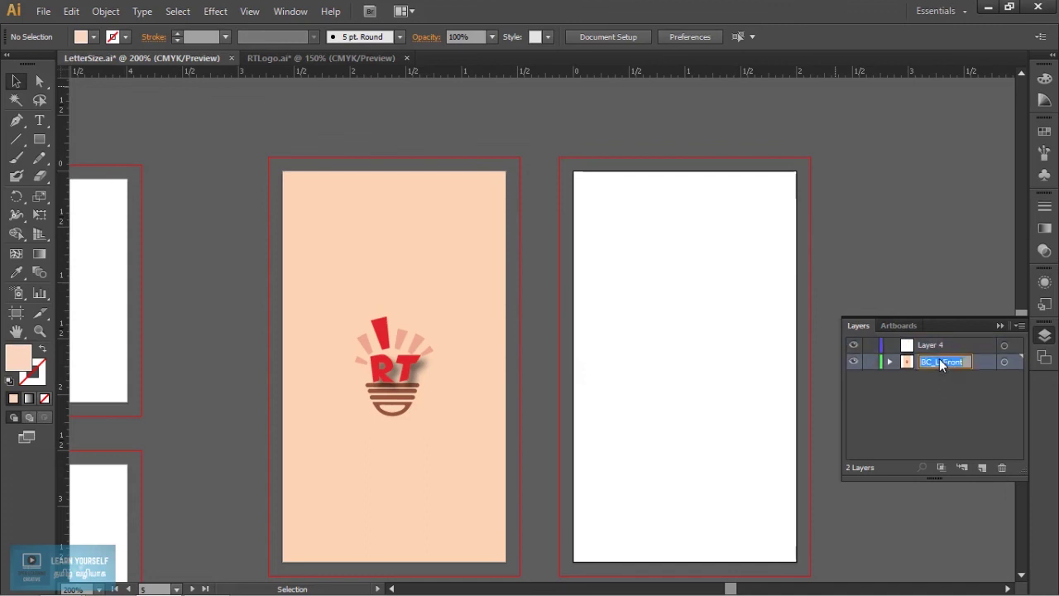
pyautogui.doubleClick(942, 346)
pyautogui.write('BC_L_Ba')
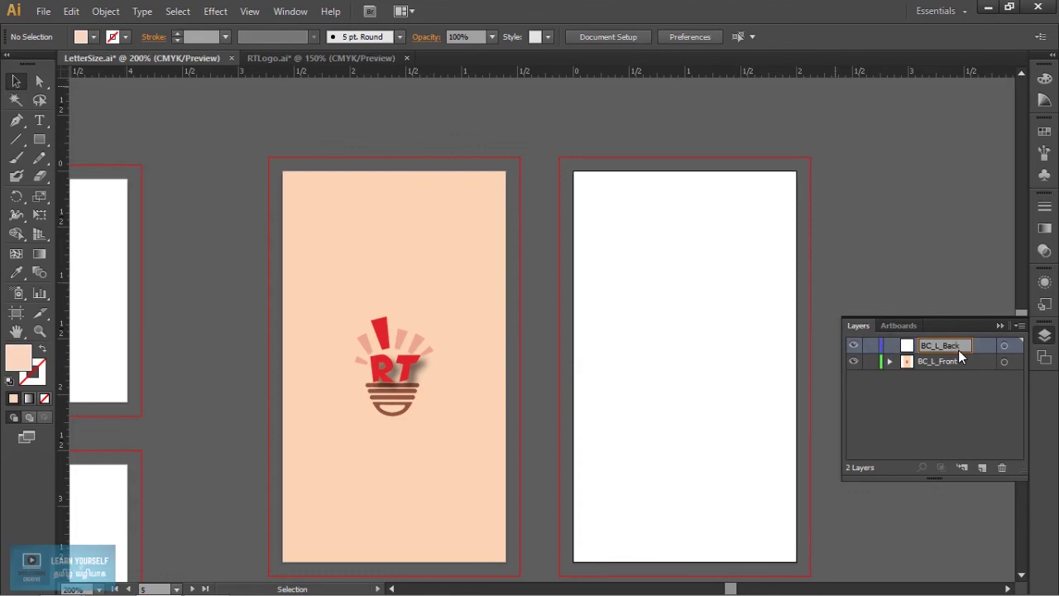
pyautogui.write('ck')
pyautogui.press('Return')
pyautogui.click(464, 314)
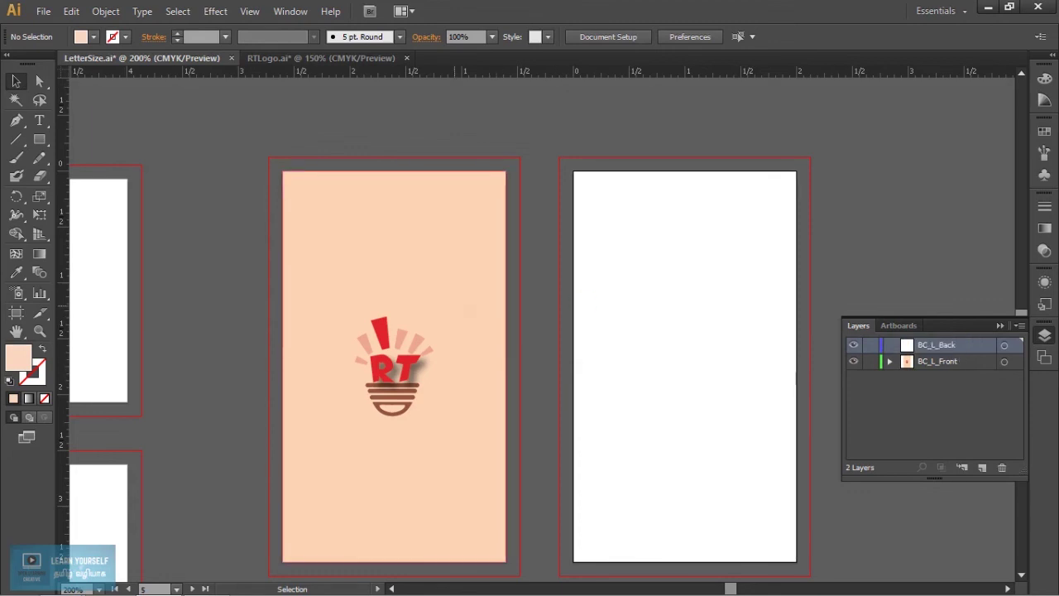
# Paste the peach rectangle into BC_L_Back and centre it on the right artboard
pyautogui.press('a')
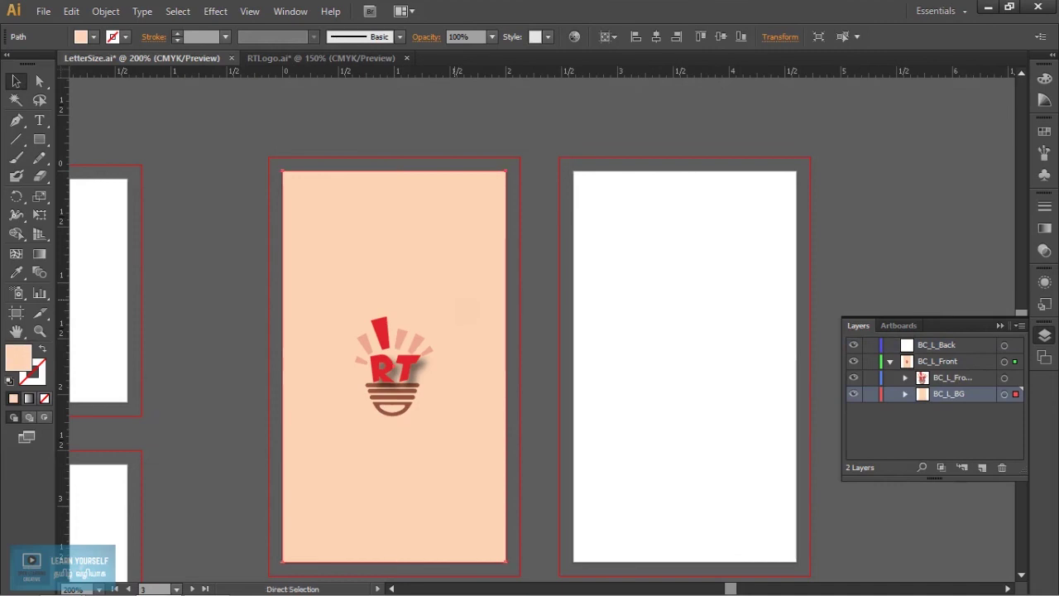
pyautogui.press('v')
pyautogui.click(953, 348)
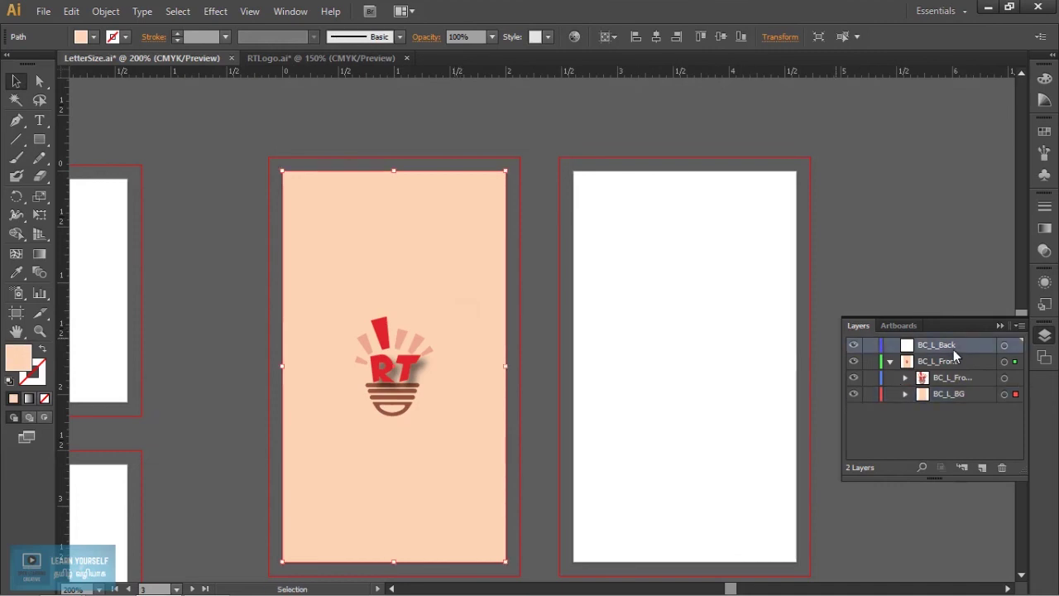
pyautogui.hotkey('ctrl', 'v')
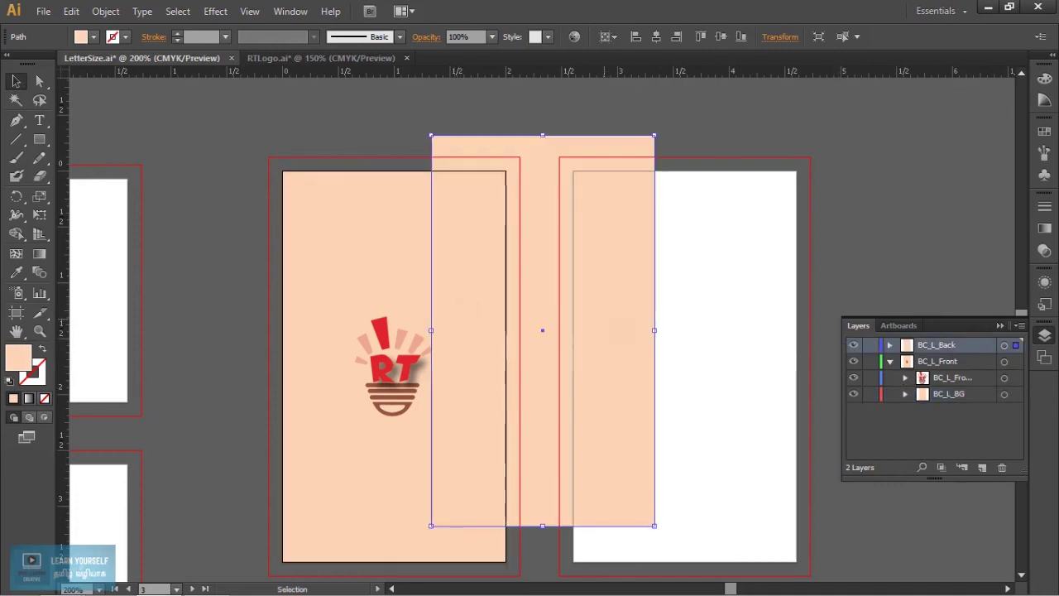
pyautogui.moveTo(542, 330); pyautogui.dragTo(671, 381)
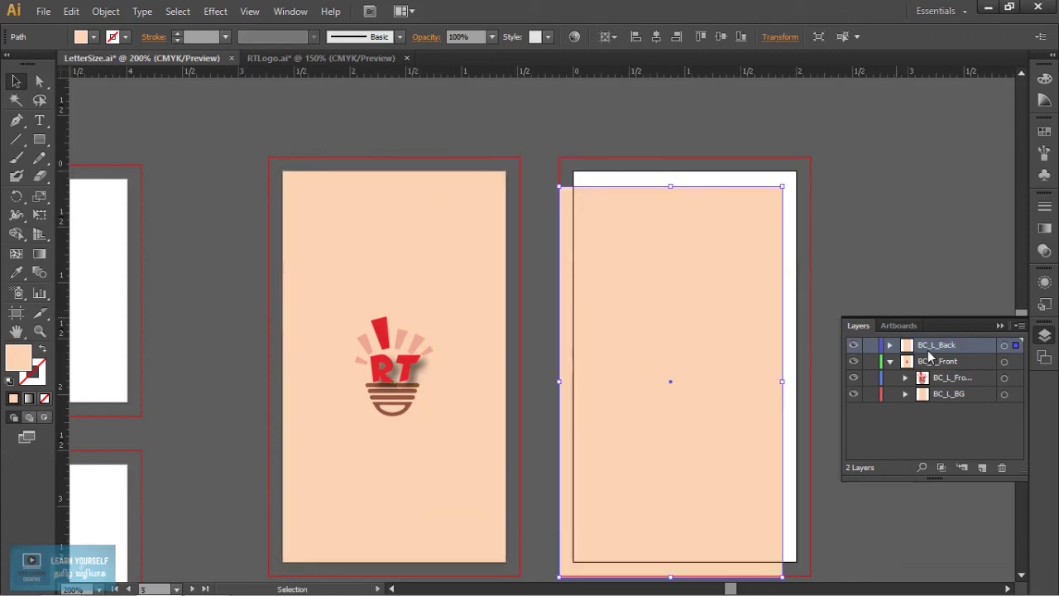
pyautogui.click(658, 37)
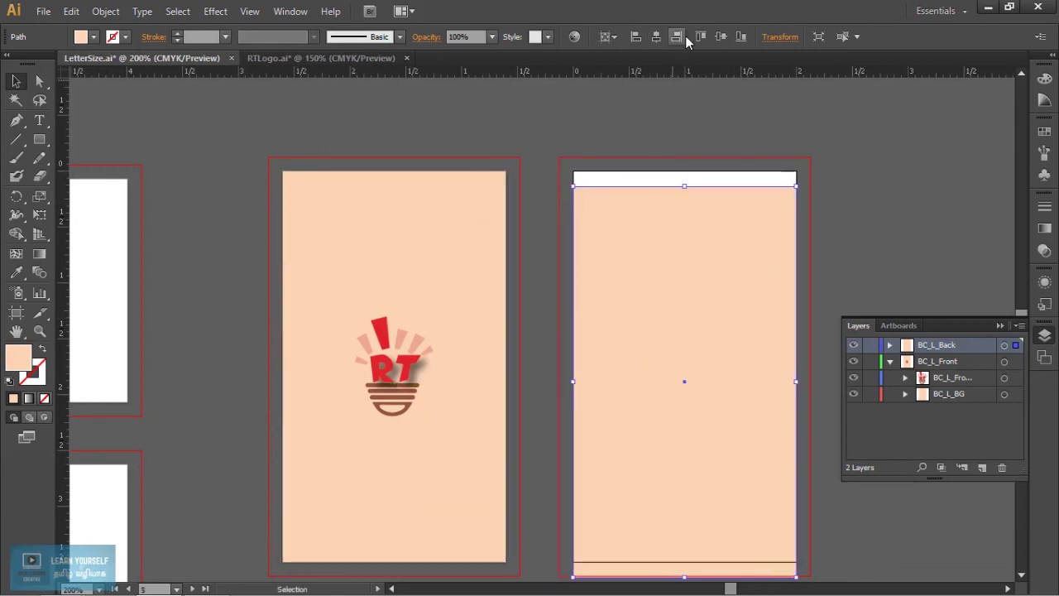
pyautogui.click(725, 36)
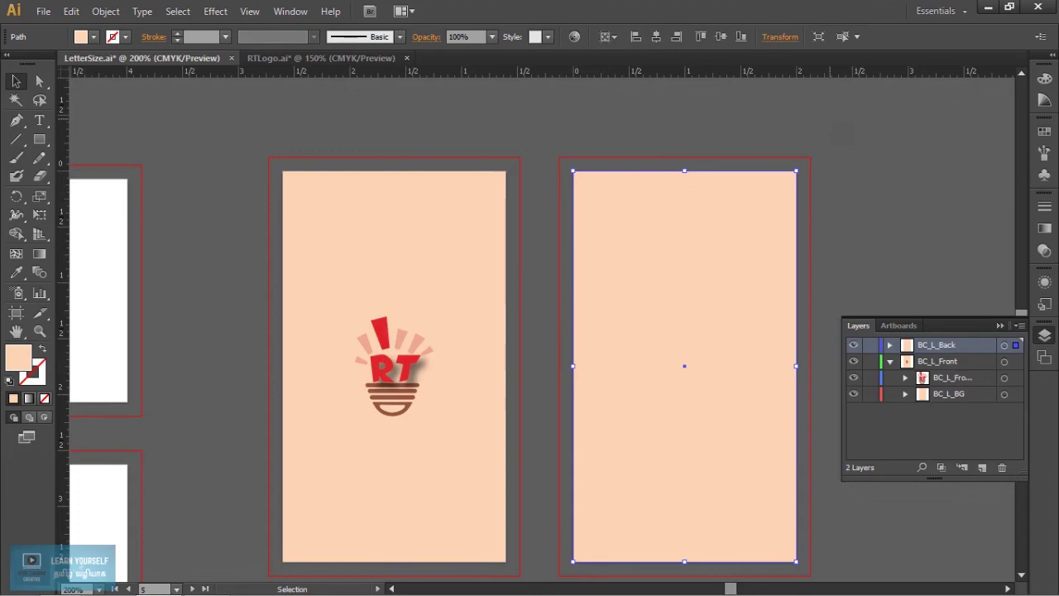
pyautogui.hotkey('ctrl', 'shift', 'a')
# Select the right artboard's rectangle and bring up its fill colour settings
pyautogui.moveTo(579, 364); pyautogui.dragTo(402, 297)
pyautogui.click(496, 298)
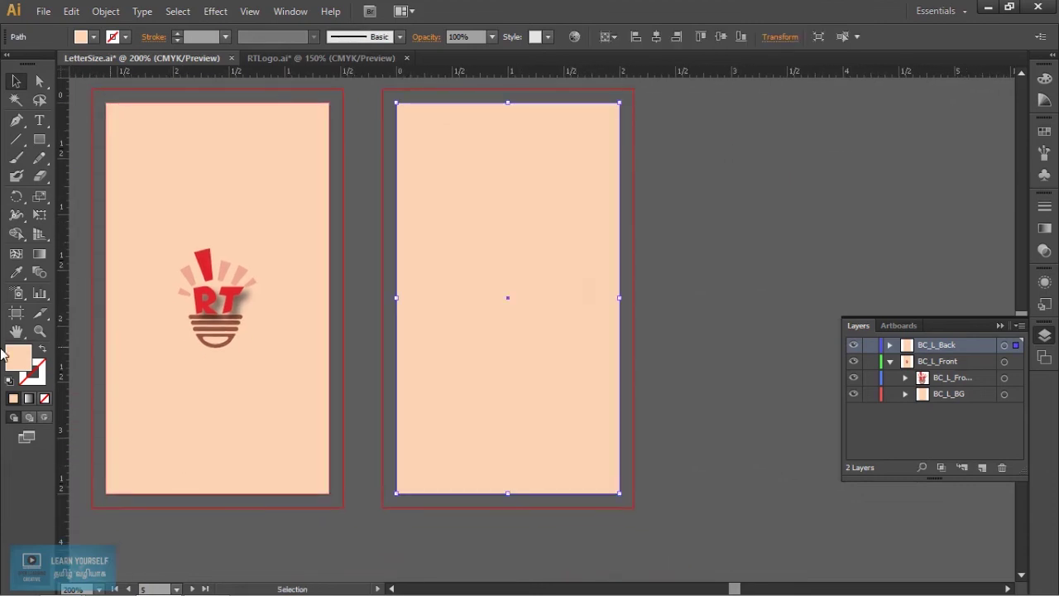
pyautogui.doubleClick(13, 362)
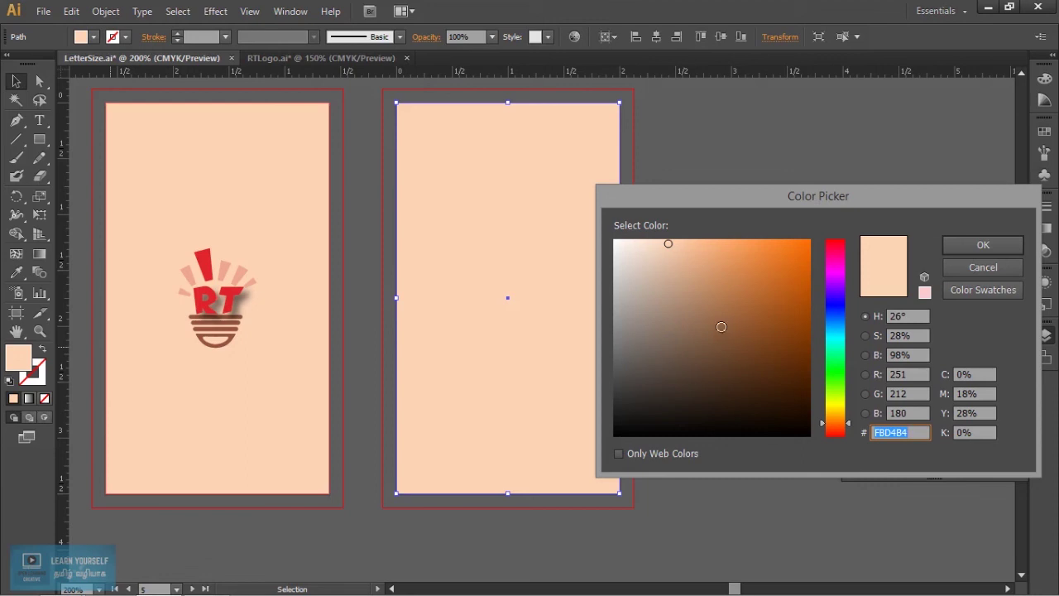
# Fill the back rectangle dark brown, refining it from 604632 to 493527
pyautogui.click(725, 342)
pyautogui.moveTo(725, 342); pyautogui.dragTo(709, 362)
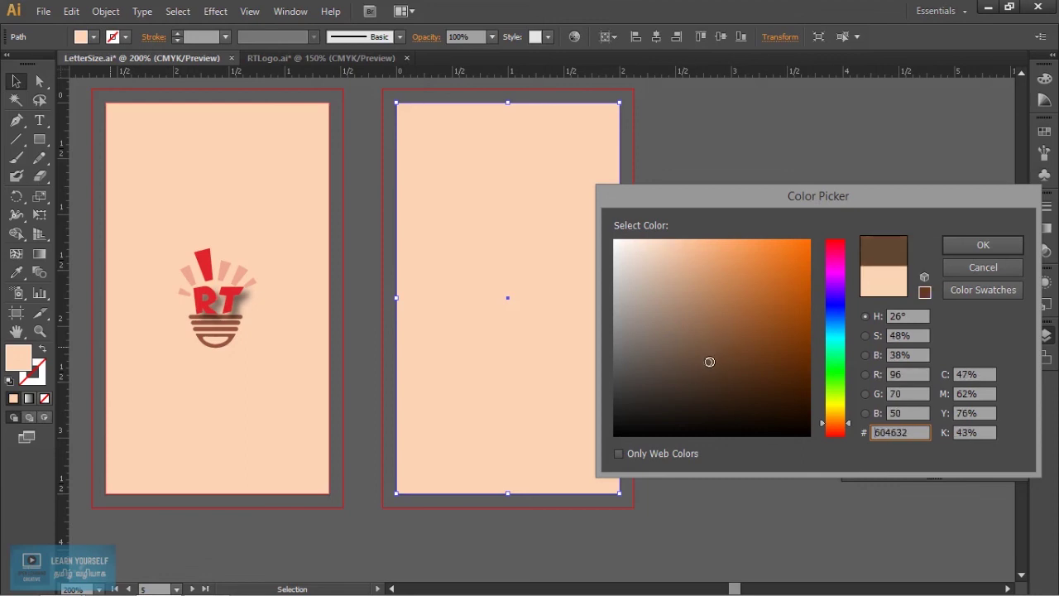
pyautogui.click(984, 245)
pyautogui.hotkey('ctrl', 'shift', 'a')
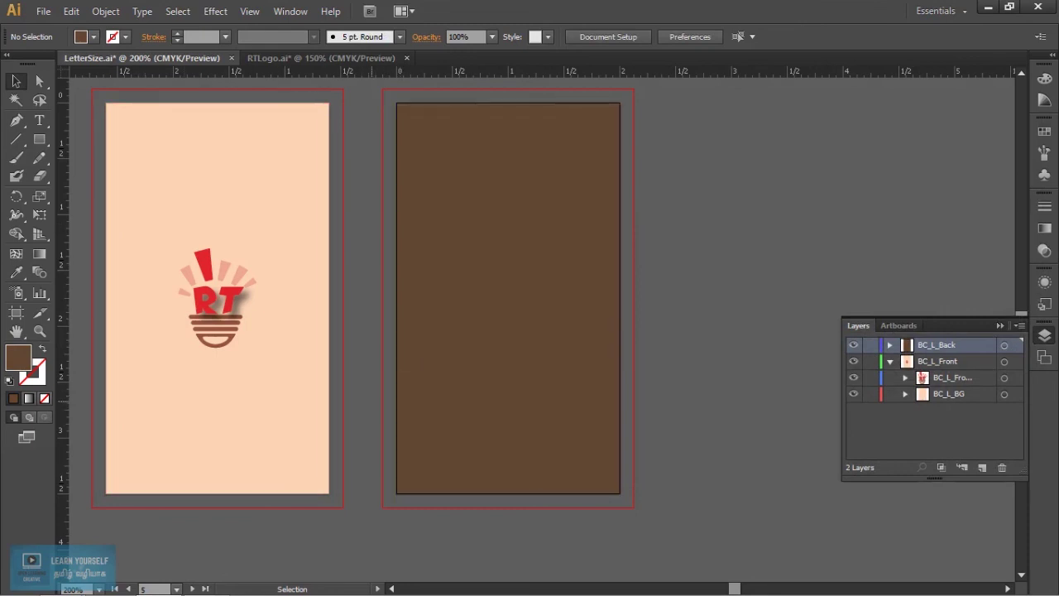
pyautogui.doubleClick(27, 364)
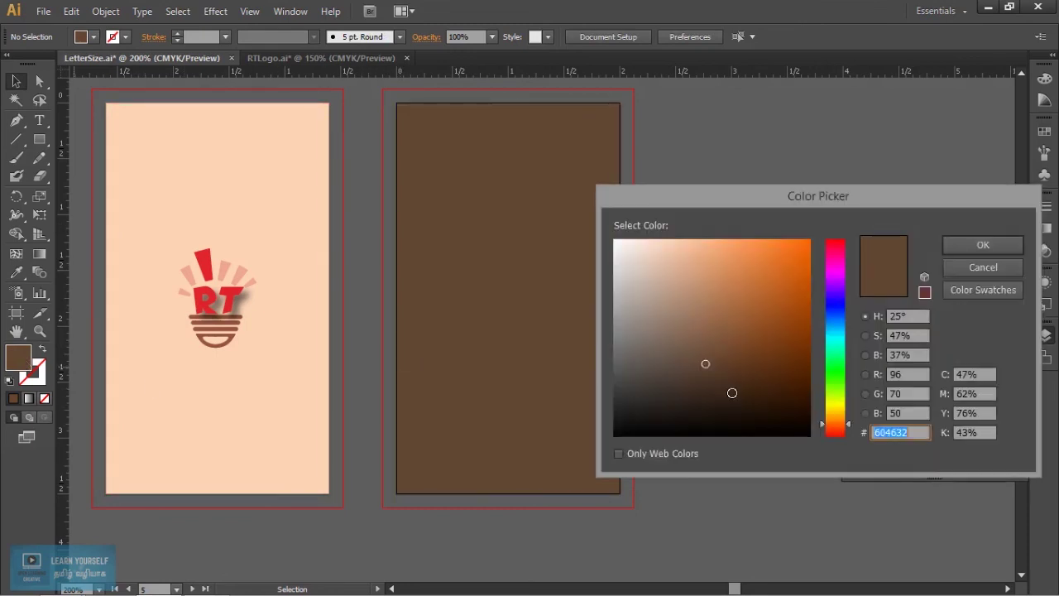
pyautogui.click(707, 388)
pyautogui.moveTo(707, 388); pyautogui.dragTo(706, 379)
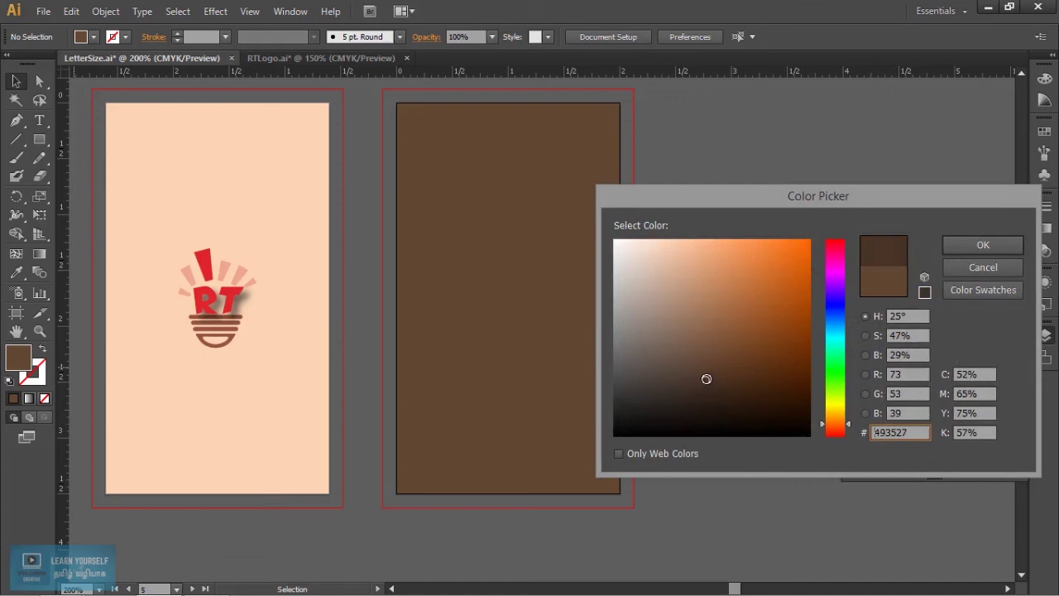
pyautogui.click(1019, 249)
pyautogui.click(1016, 345)
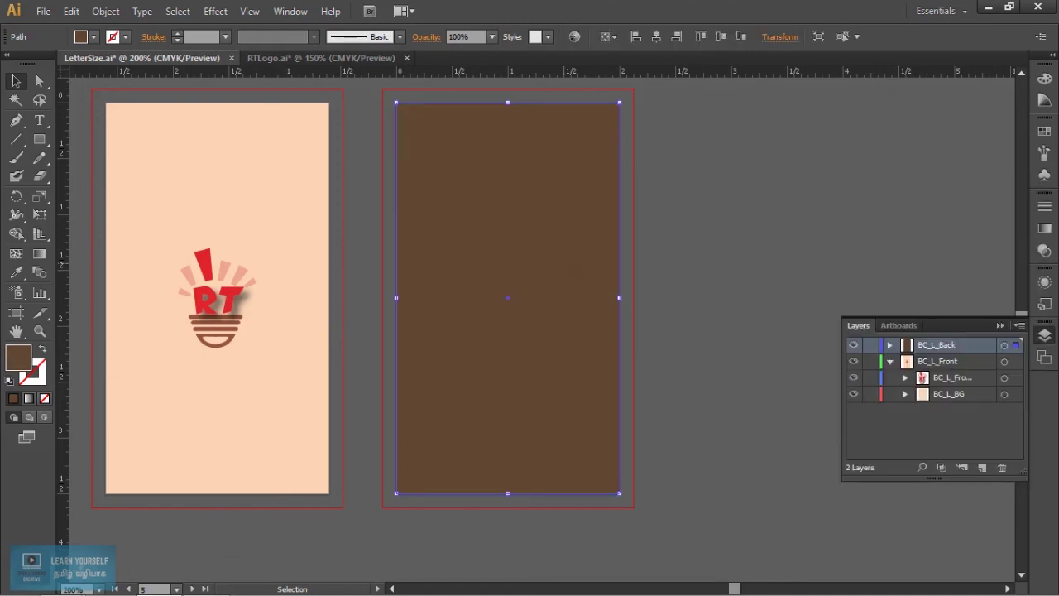
pyautogui.hotkey('ctrl', 'shift', 'a')
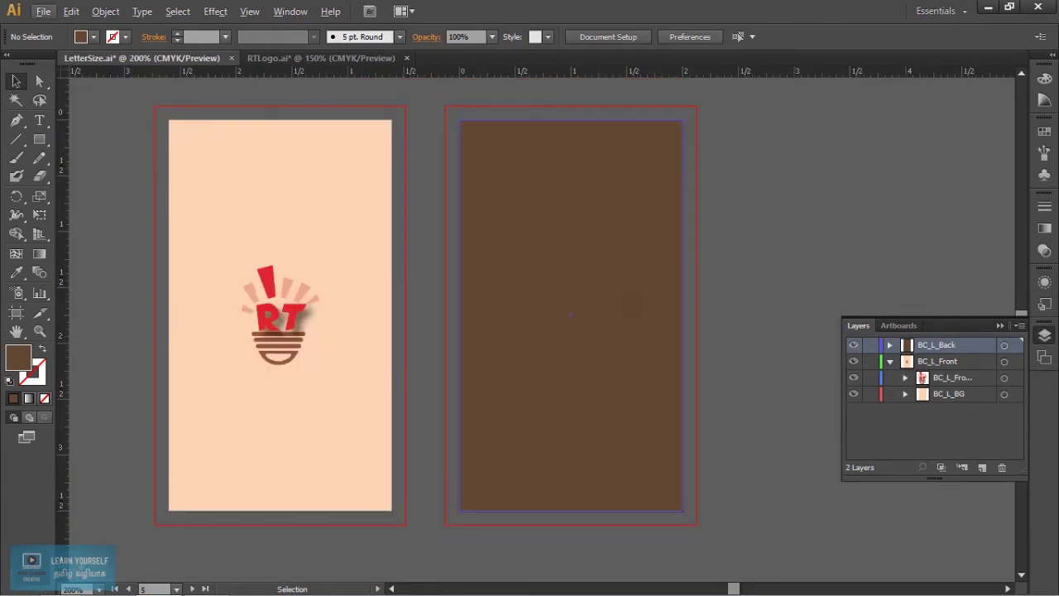
pyautogui.hotkey('alt', 'Tab')
# Move the Notepad Company notes window up to the top of the screen
pyautogui.moveTo(793, 179)
pyautogui.mouseDown()
pyautogui.moveTo(431, 222)
pyautogui.moveTo(393, 259)
pyautogui.moveTo(646, 313)
pyautogui.moveTo(822, 118)
pyautogui.mouseUp()
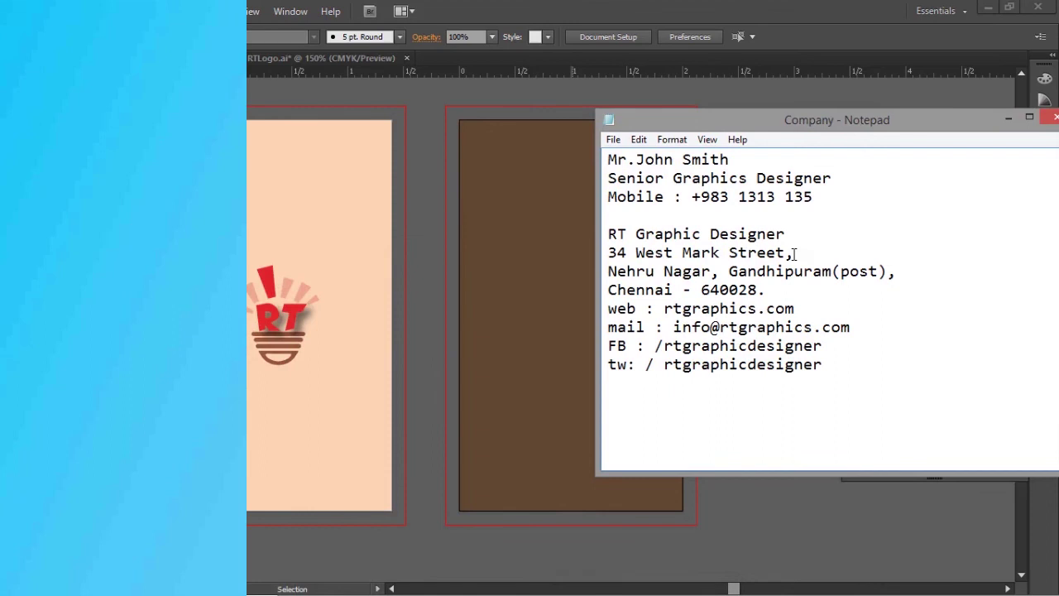